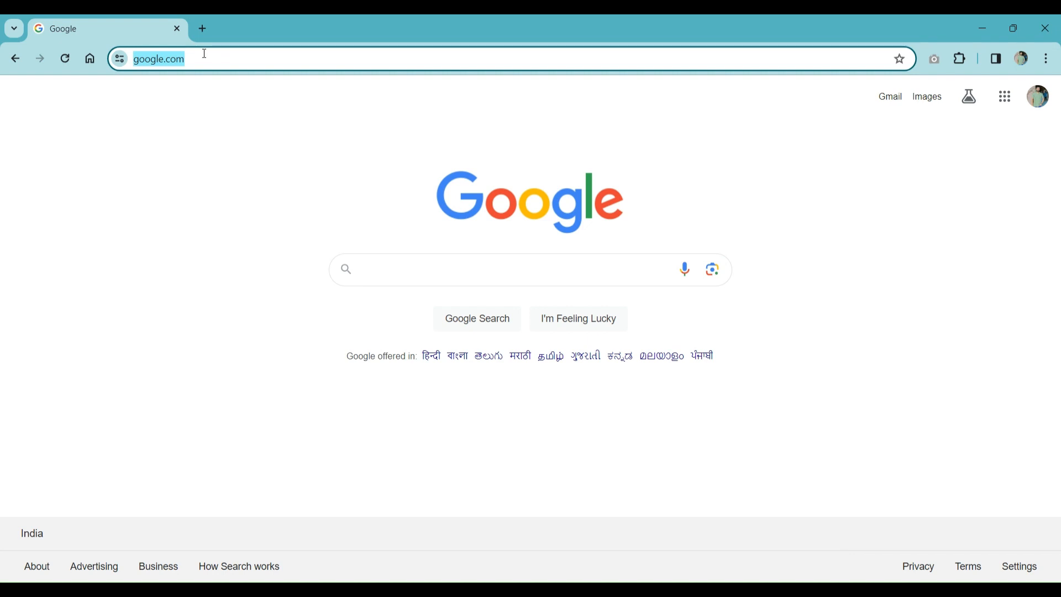
Search Bing for 'eve-ng' from the Chrome address bar.
{"action": "type", "text": "e"}
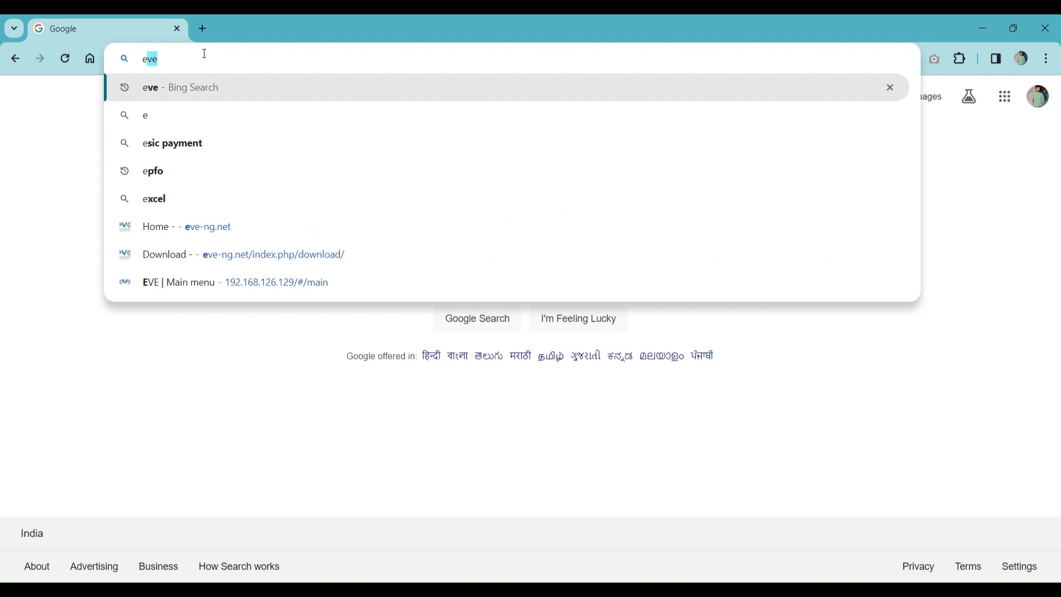
{"action": "type", "text": "ve"}
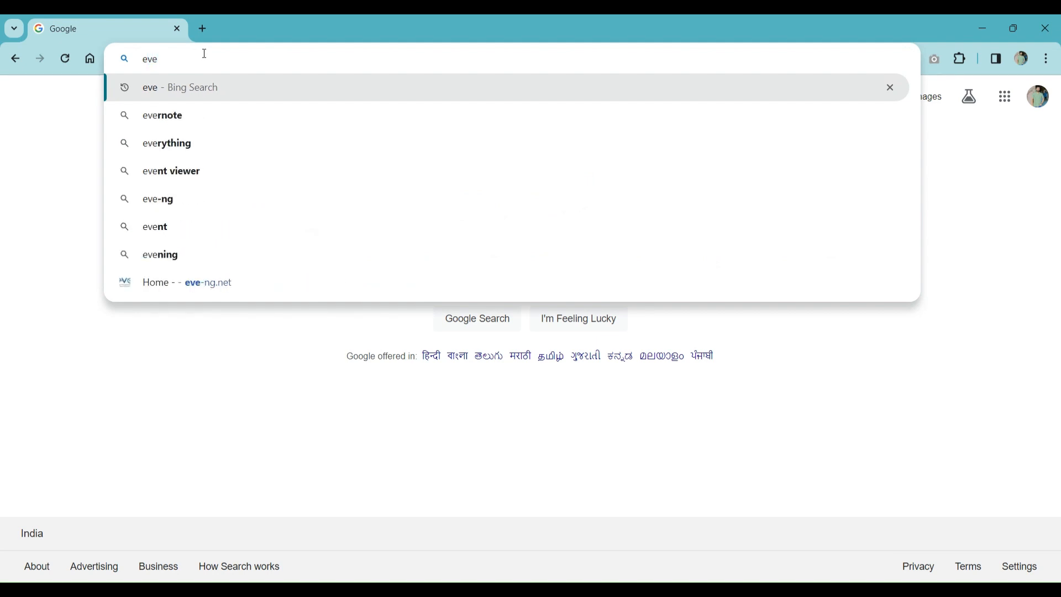
{"action": "type", "text": "-ng"}
{"action": "key", "text": "Return"}
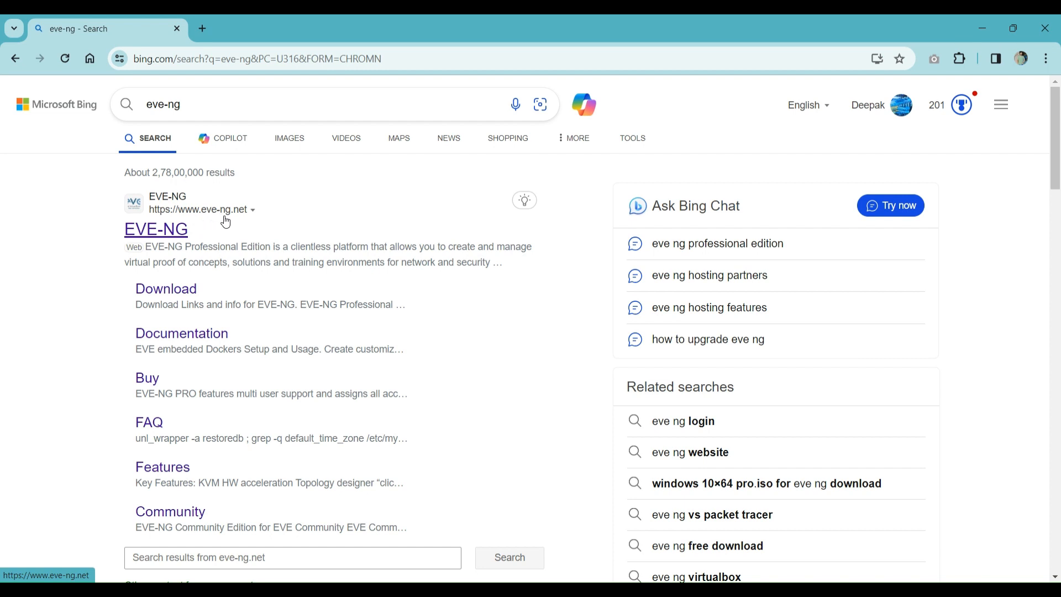
Go to the EVE-NG download page and jump to the Free EVE Community Edition 5.0.1-19 mirrors.
{"action": "left_click", "coordinate": [164, 293]}
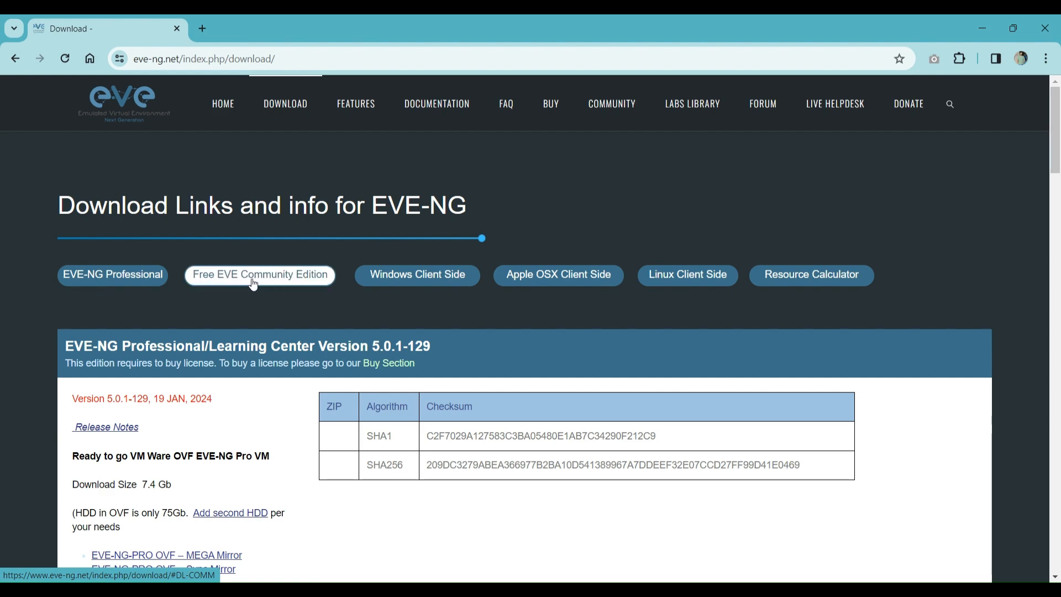
{"action": "left_click", "coordinate": [217, 279]}
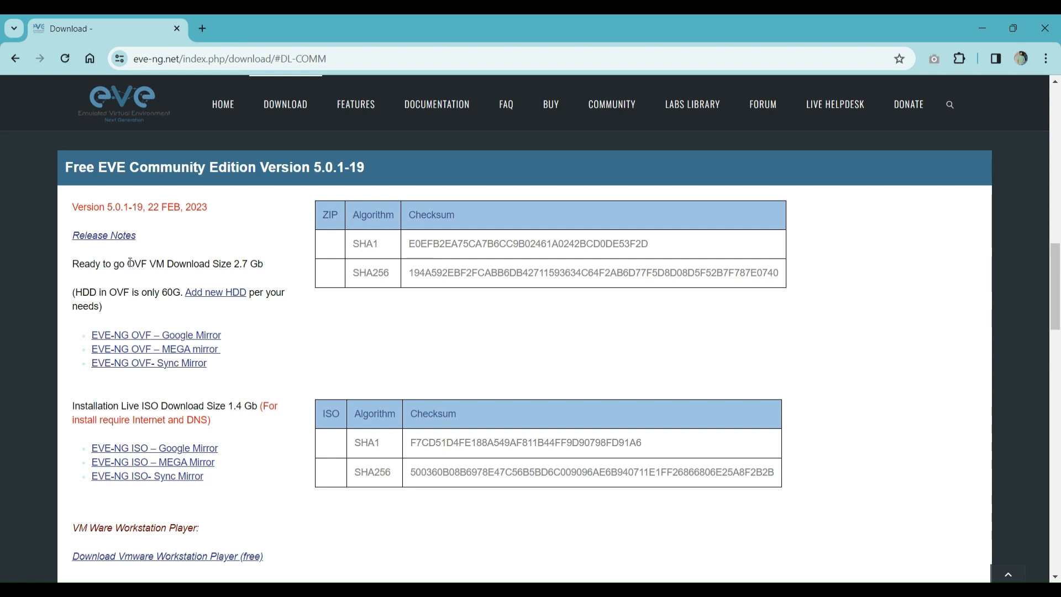
Download EVE-COM-5.0.1-19.zip from the MEGA mirror and view it in Chrome's downloads list.
{"action": "left_click", "coordinate": [133, 350]}
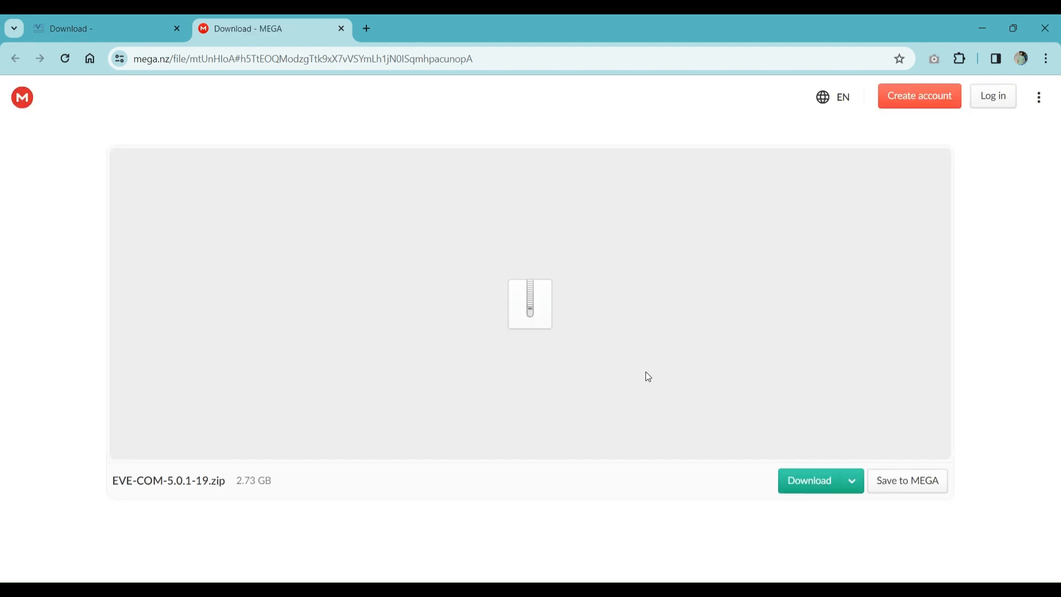
{"action": "left_click", "coordinate": [797, 487]}
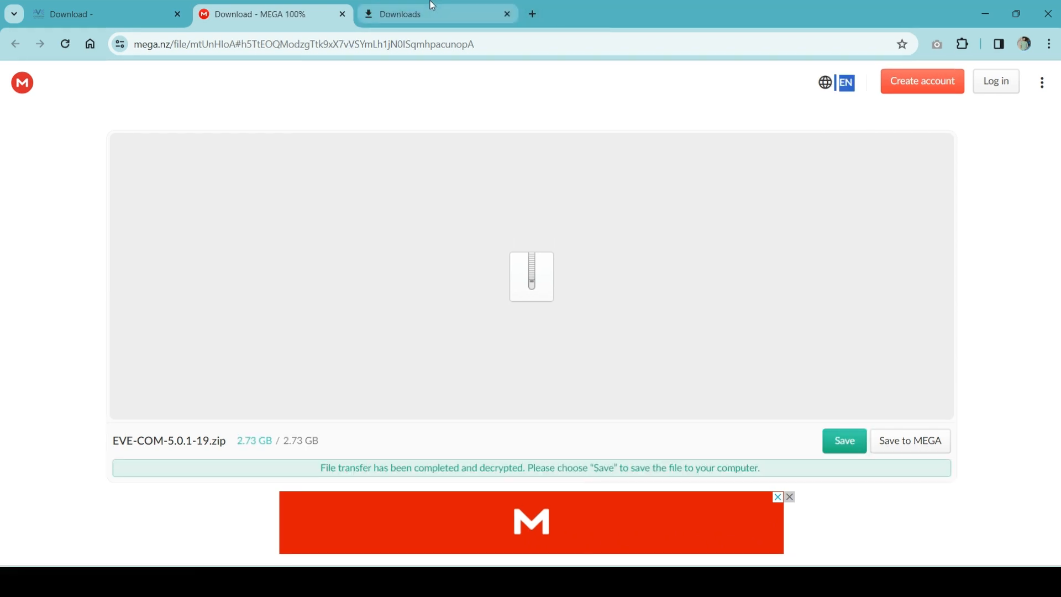
{"action": "left_click", "coordinate": [431, 11]}
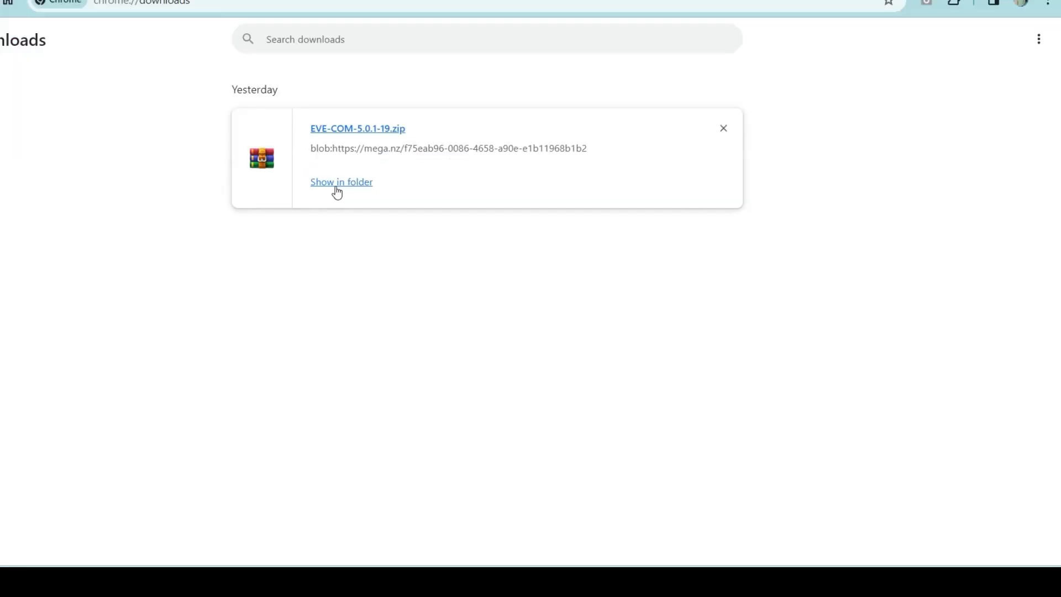
Extract EVE-COM-5.0.1-19.zip with WinRAR 'Extract Here' beside the archive.
{"action": "left_click", "coordinate": [337, 187]}
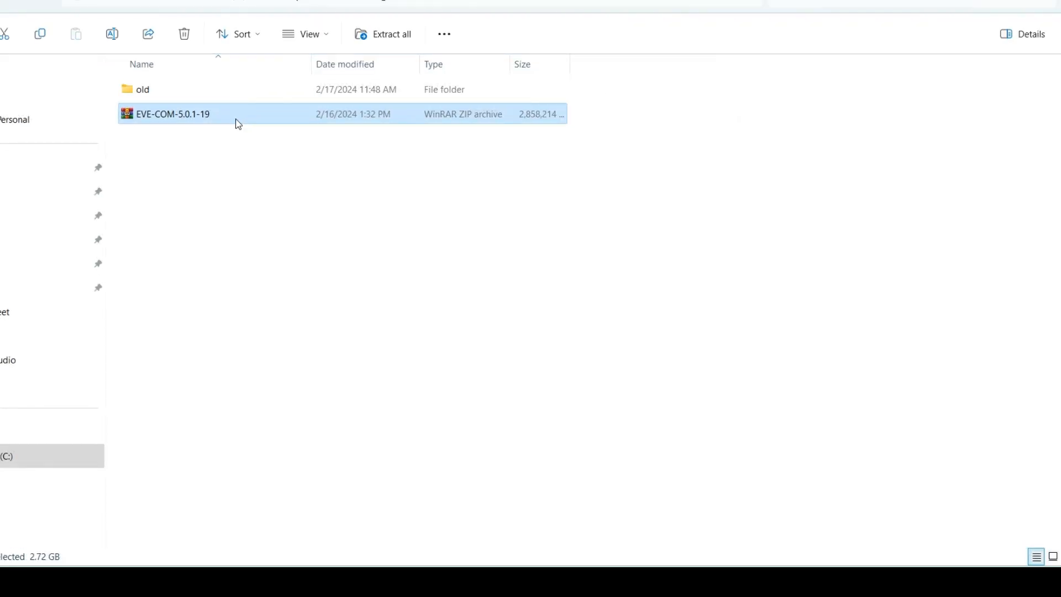
{"action": "right_click", "coordinate": [158, 118]}
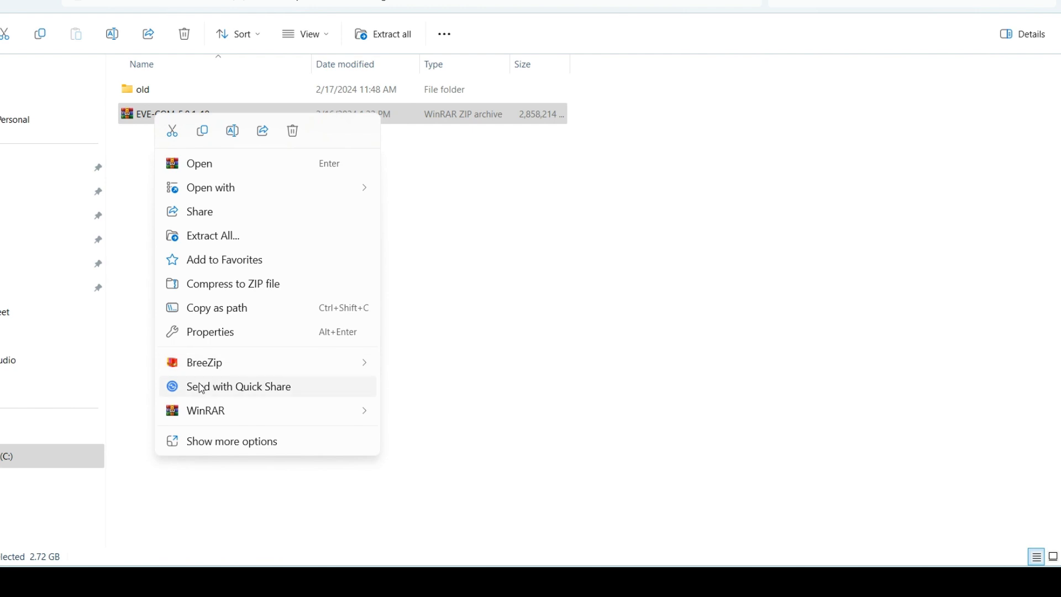
{"action": "mouse_move", "coordinate": [204, 412]}
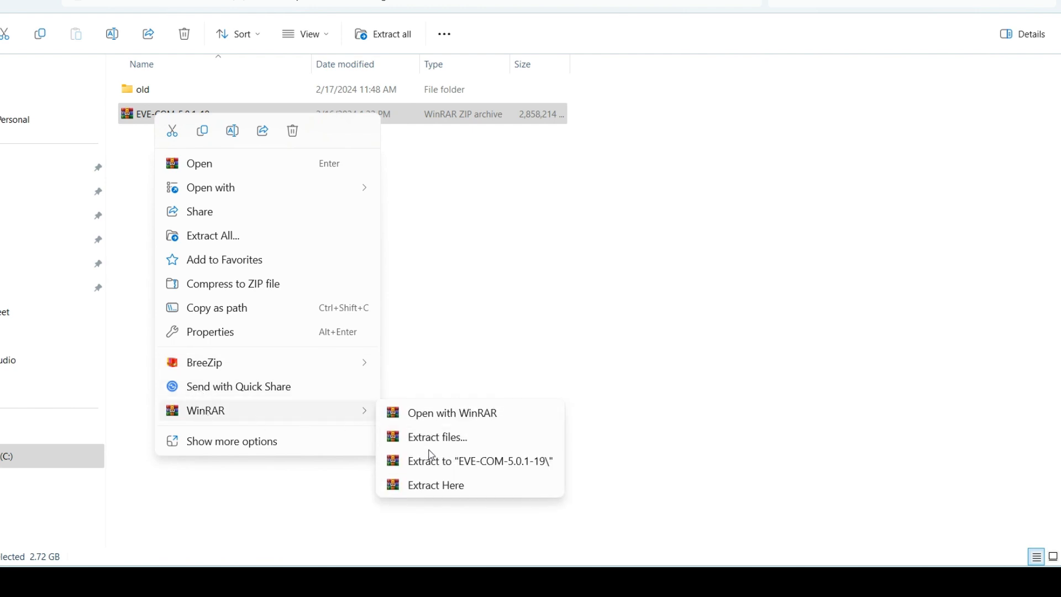
{"action": "left_click", "coordinate": [434, 488]}
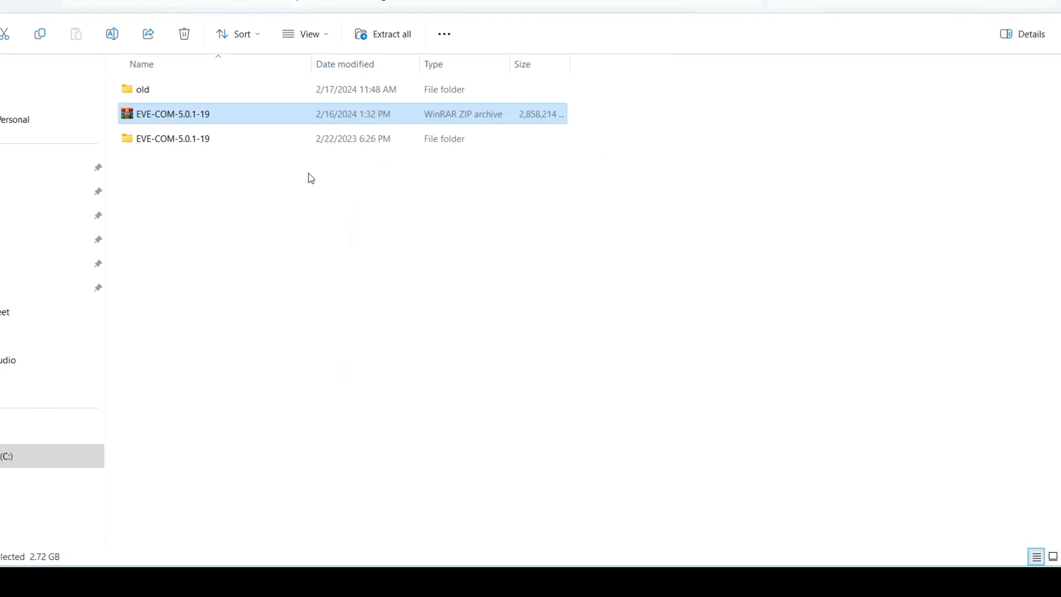
Open the EVE-CE .ovf file from the EVE-COM-5.0.1-19 folder in VMware Workstation.
{"action": "double_click", "coordinate": [164, 140]}
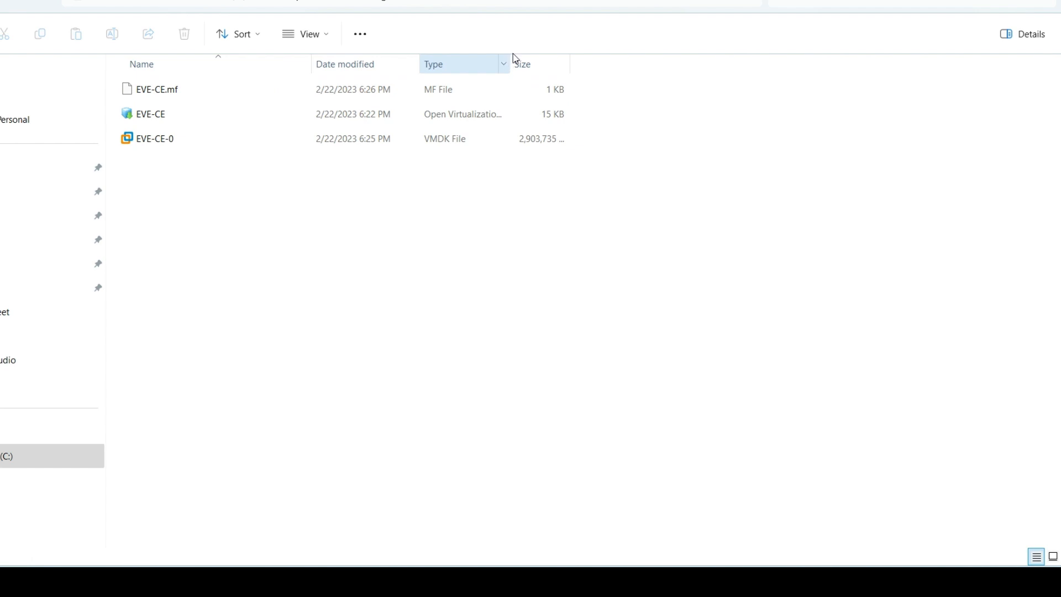
{"action": "left_click_drag", "start_coordinate": [509, 57], "coordinate": [640, 57]}
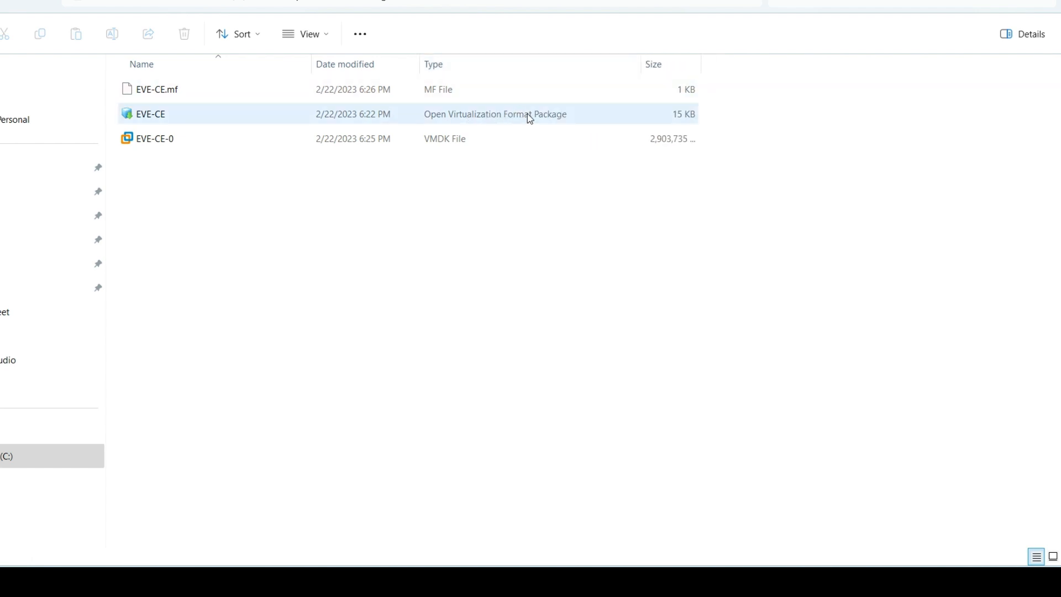
{"action": "left_click", "coordinate": [177, 125]}
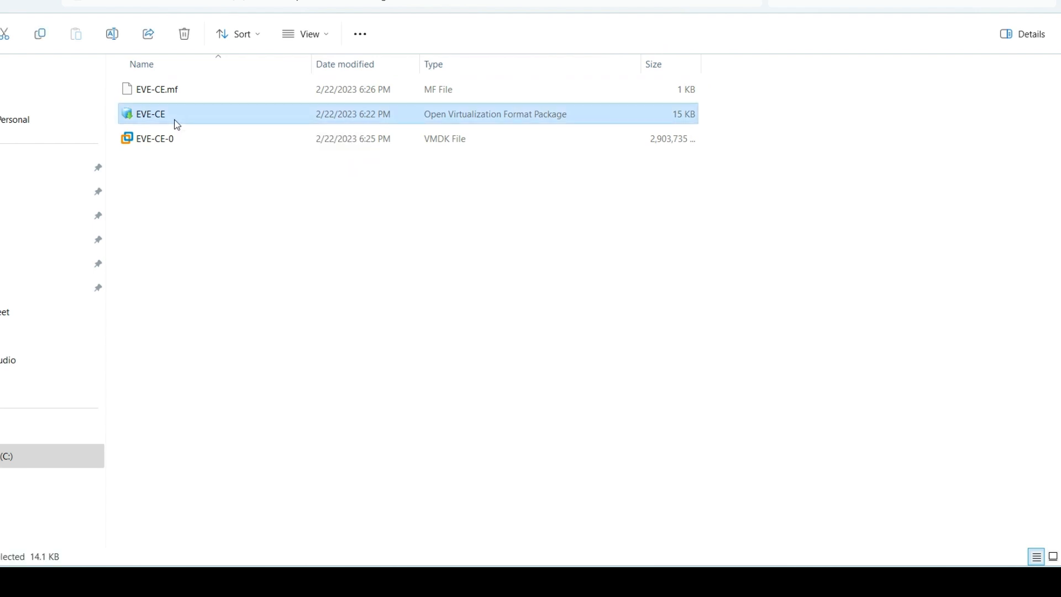
{"action": "double_click", "coordinate": [177, 125]}
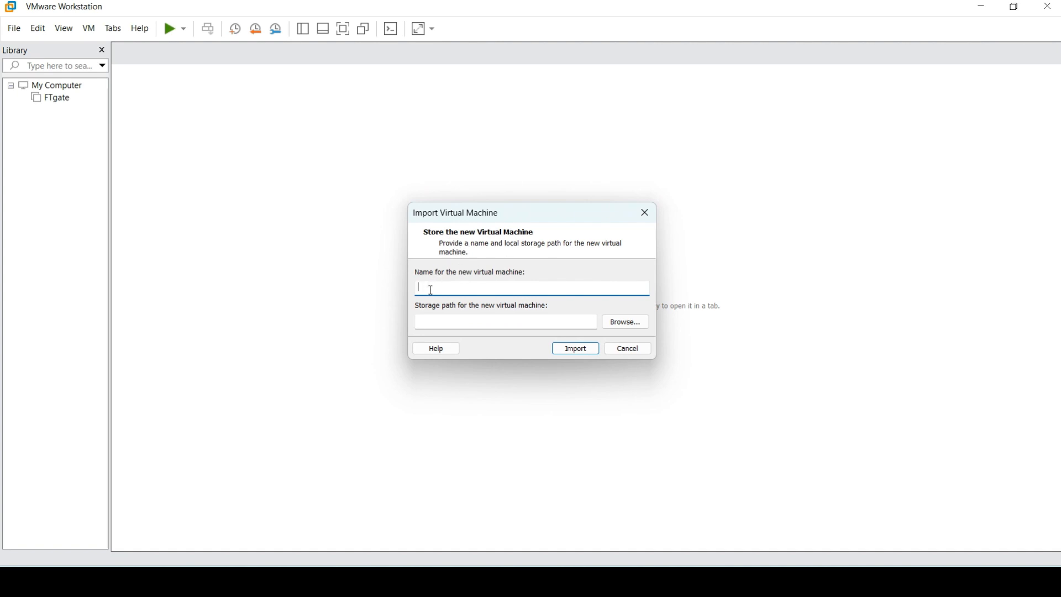
Import the OVF as a virtual machine named 'EVE'.
{"action": "type", "text": "EVE"}
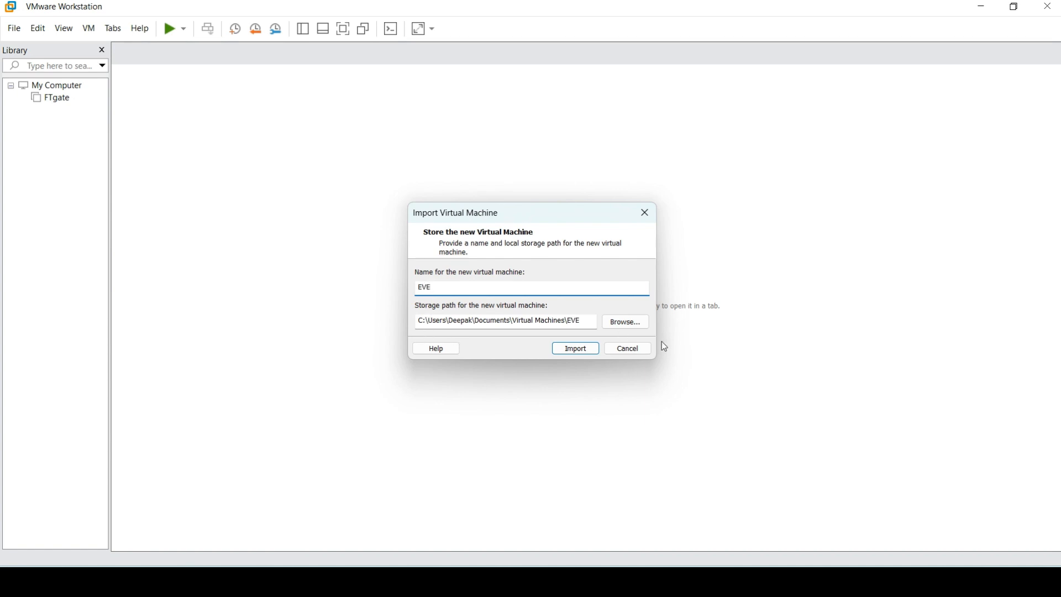
{"action": "left_click", "coordinate": [577, 350]}
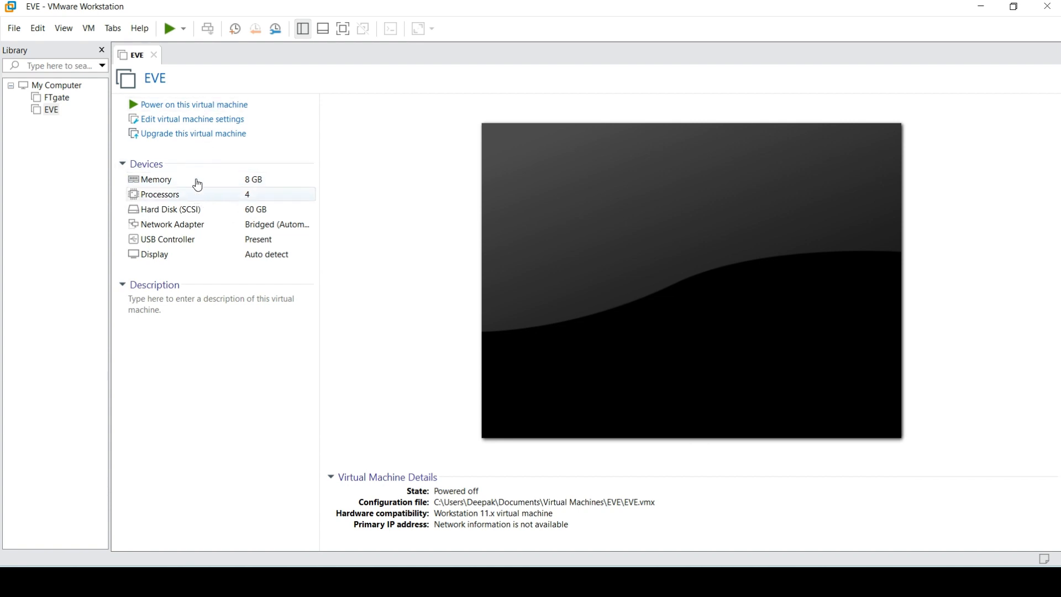
Set EVE's memory to 4 GB (4096 MB) and save the settings.
{"action": "left_click", "coordinate": [169, 127]}
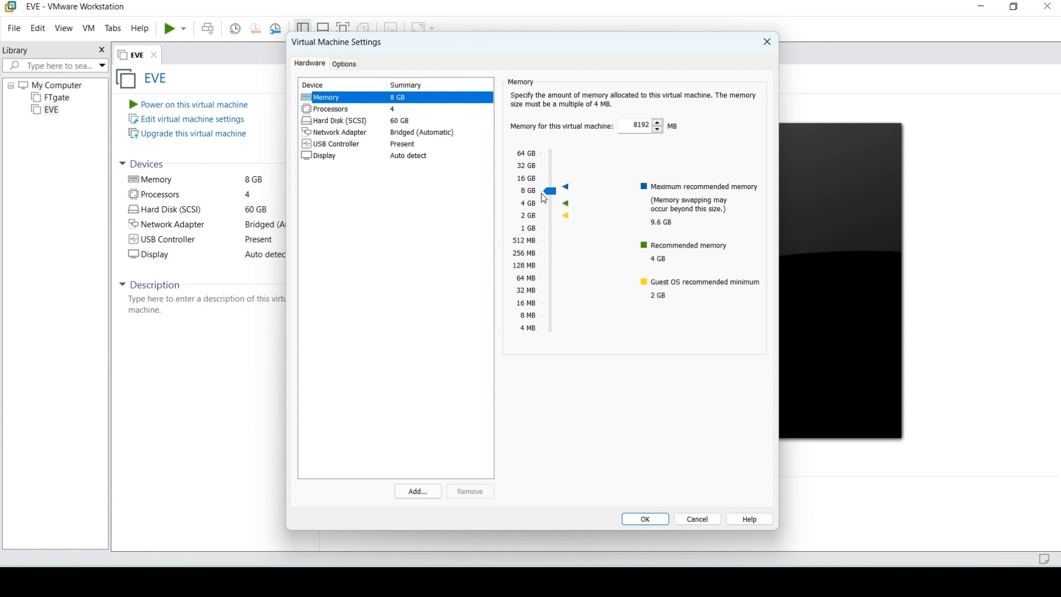
{"action": "left_click", "coordinate": [551, 204]}
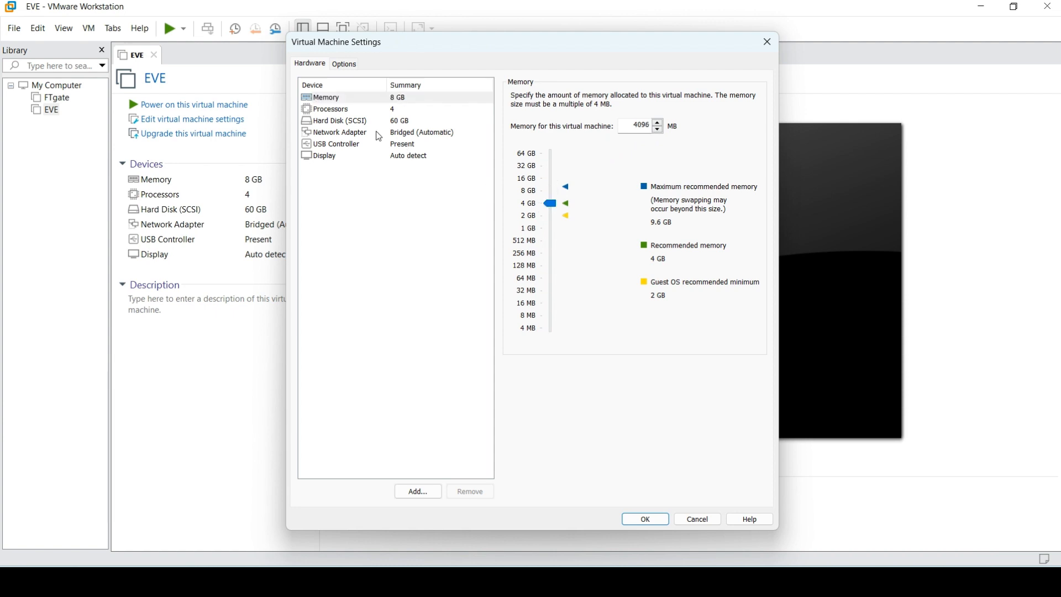
{"action": "left_click", "coordinate": [356, 112]}
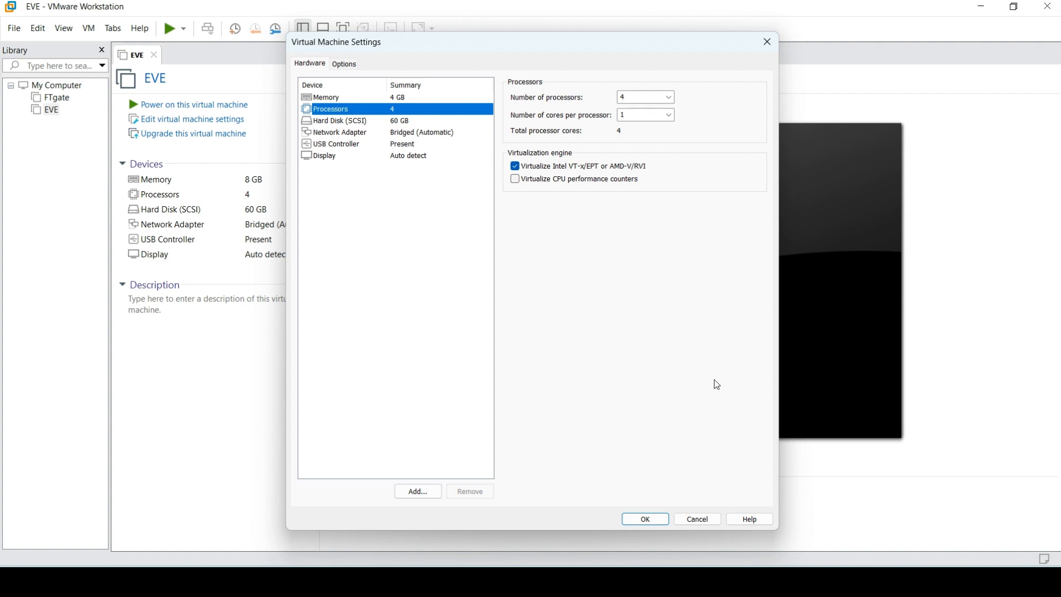
{"action": "left_click", "coordinate": [646, 520]}
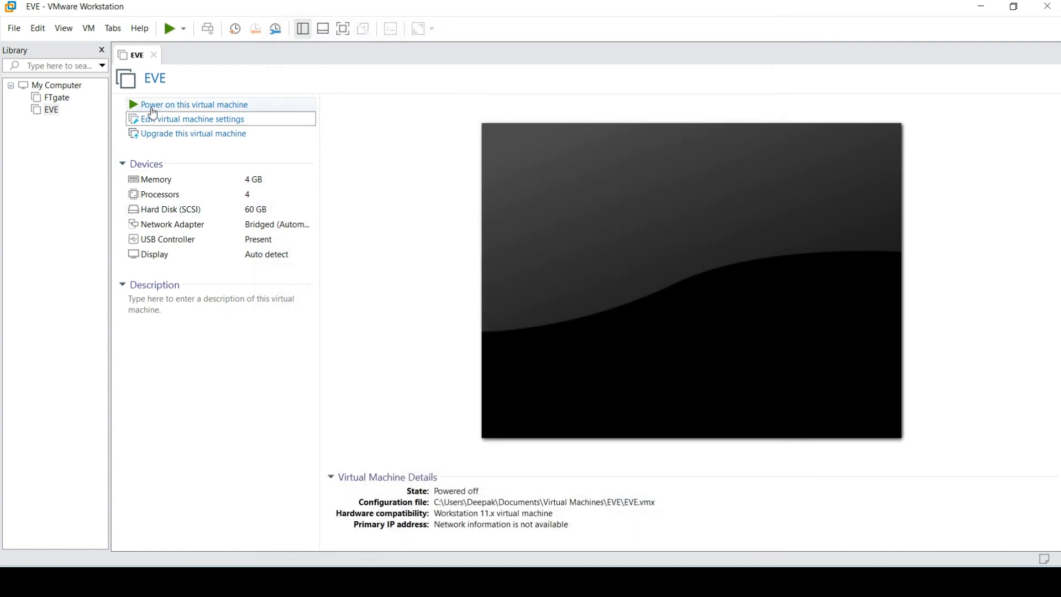
Power on the EVE virtual machine.
{"action": "left_click", "coordinate": [145, 108]}
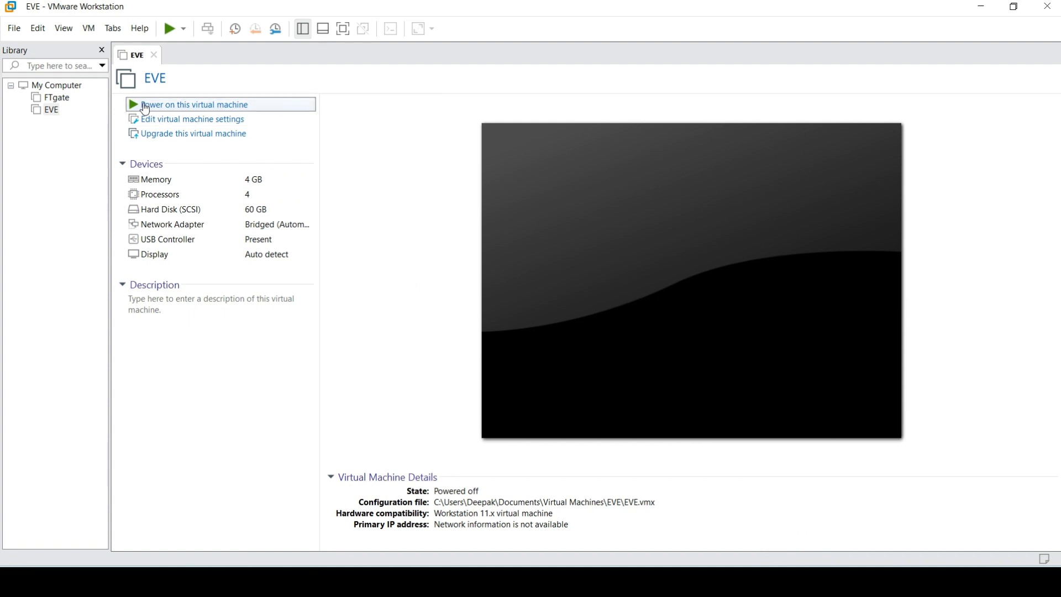
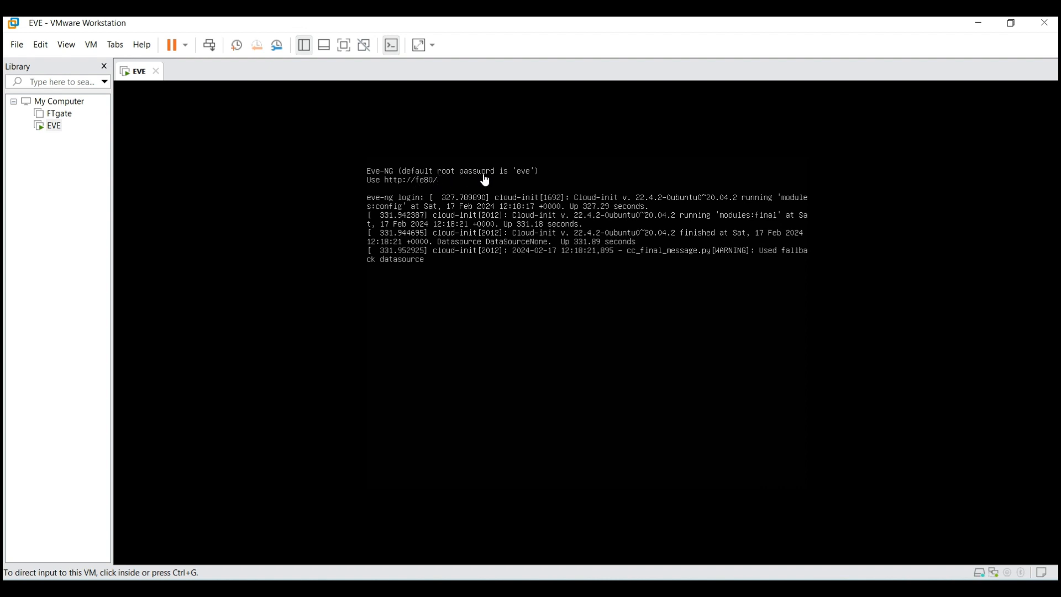
Log in as root on the EVE-NG virtual machine console.
{"action": "left_click", "coordinate": [450, 257]}
{"action": "key", "text": "Return"}
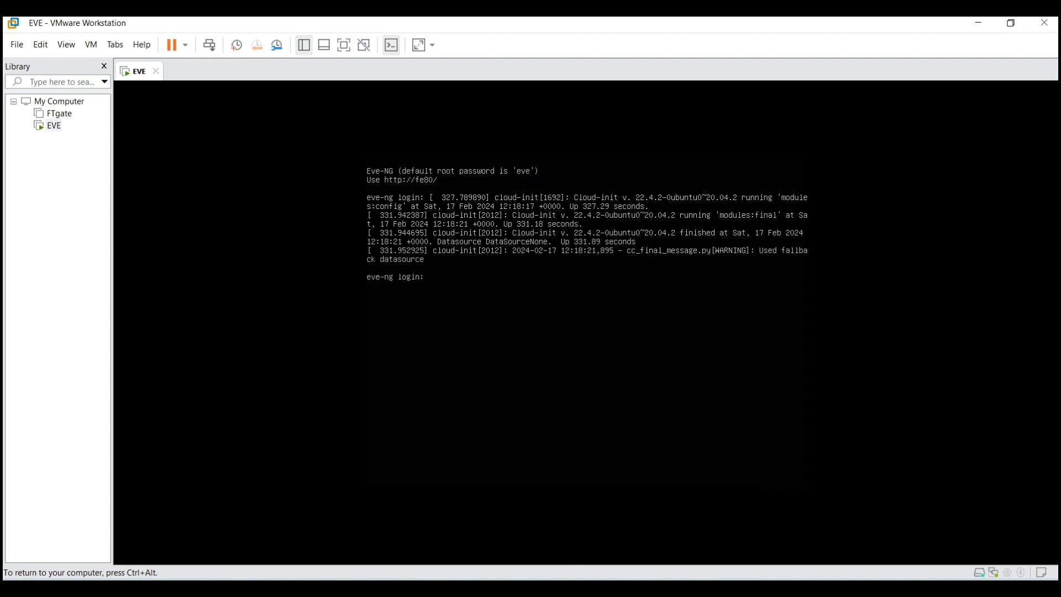
{"action": "type", "text": "root"}
{"action": "key", "text": "Return"}
{"action": "key", "text": "Return"}
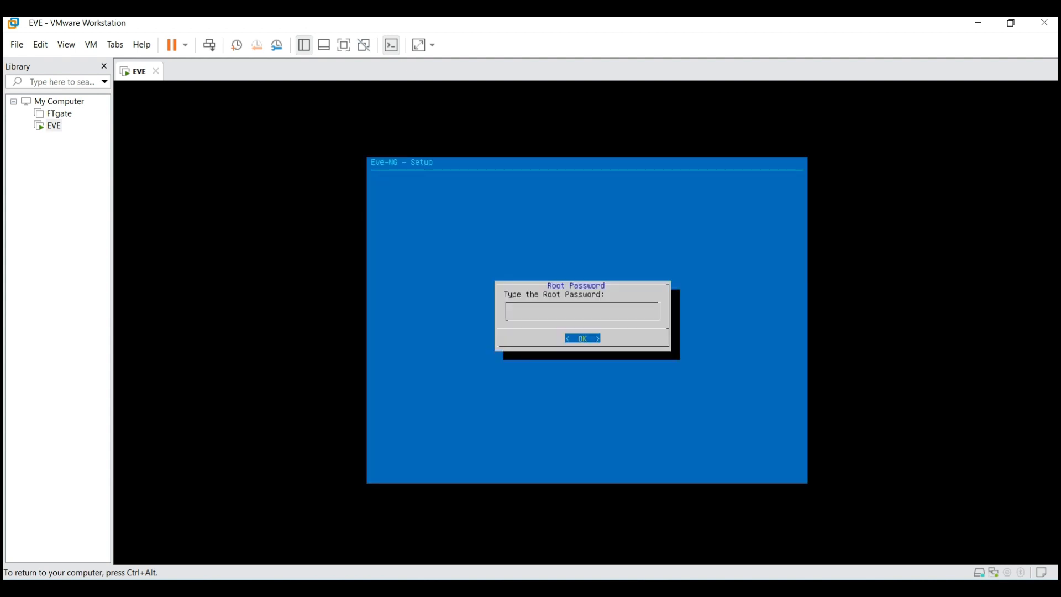
Complete the setup wizard: root password, hostname eve-ng, domain example.com, DHCP, no NTP server.
{"action": "key", "text": "ctrl+alt"}
{"action": "left_click", "coordinate": [310, 233]}
{"action": "key", "text": "Return"}
{"action": "key", "text": "Return"}
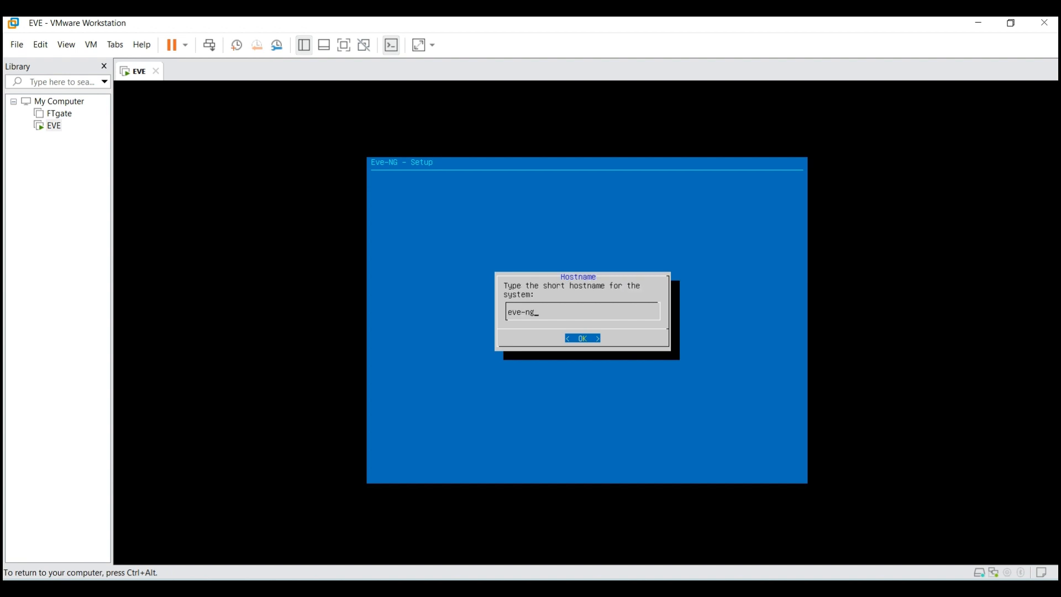
{"action": "key", "text": "Return"}
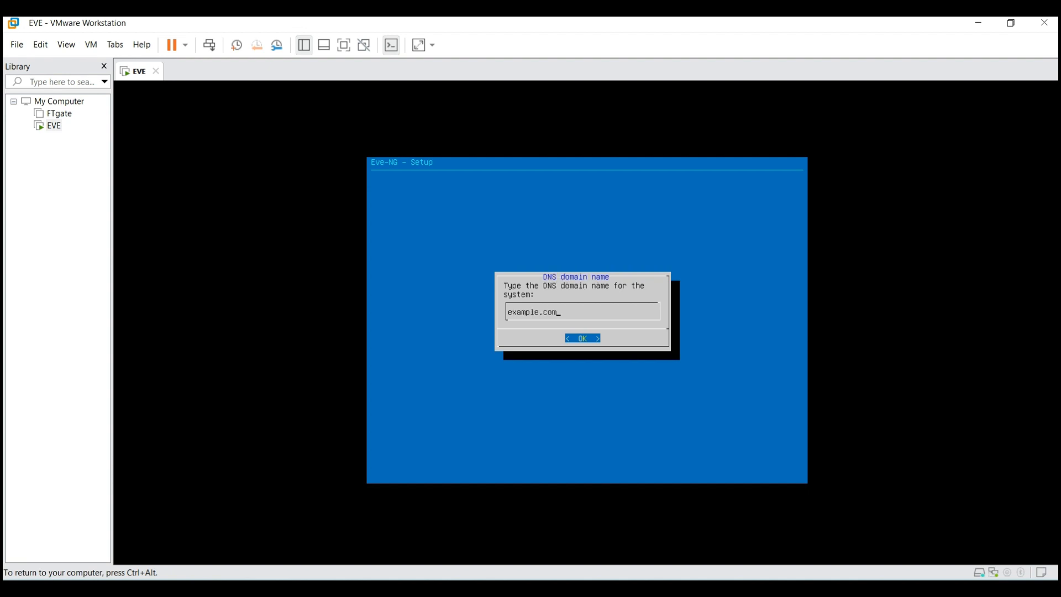
{"action": "key", "text": "Return"}
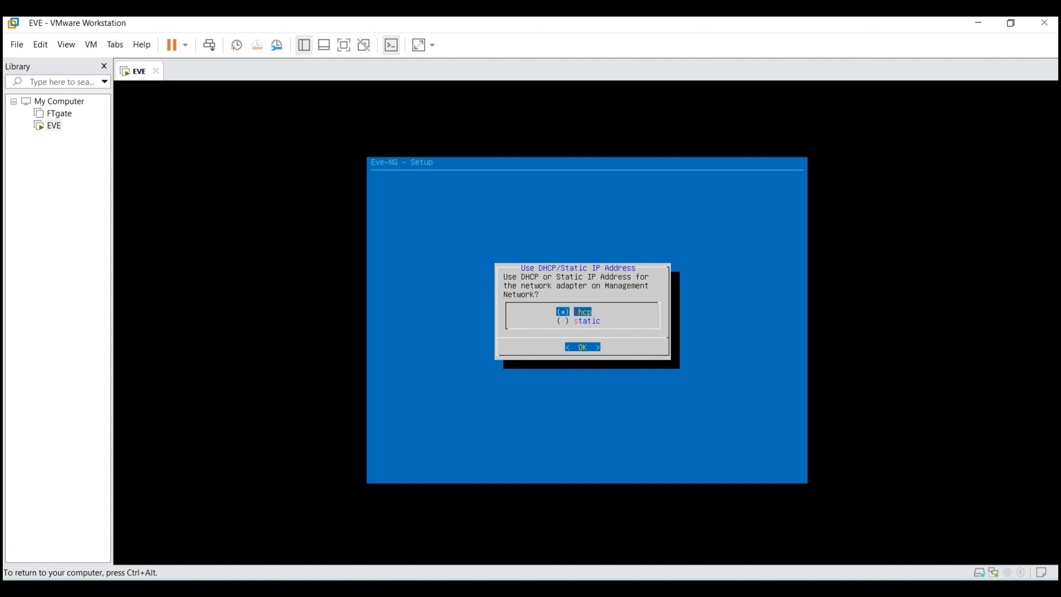
{"action": "key", "text": "Return"}
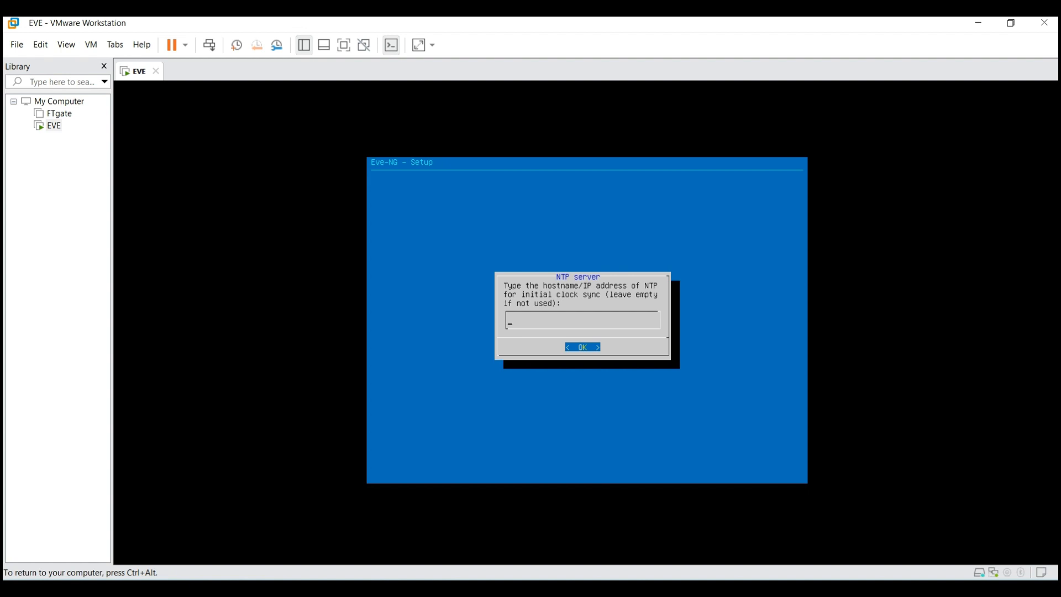
{"action": "key", "text": "Return"}
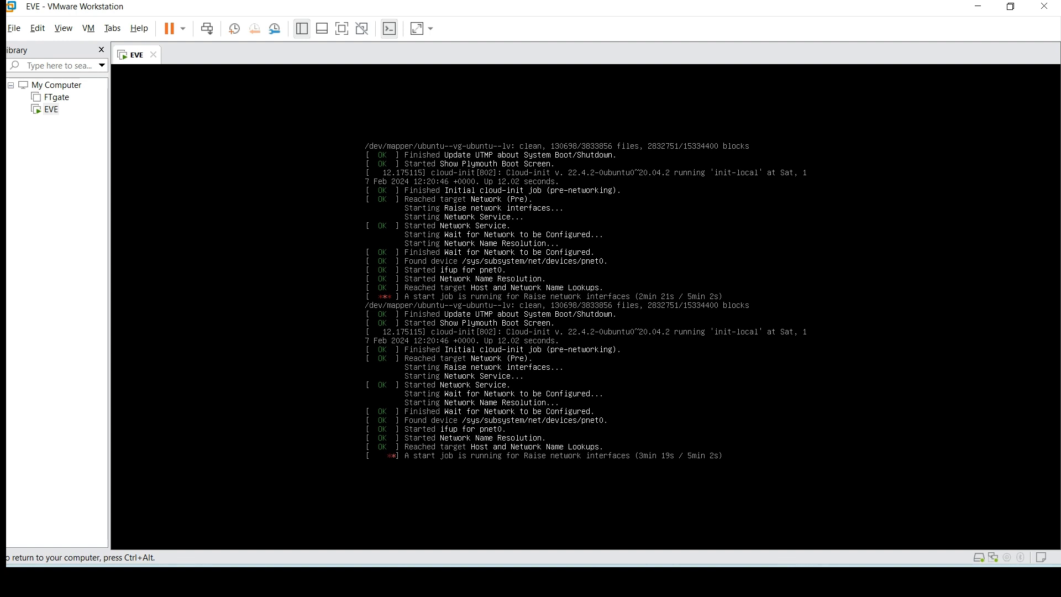
Release keyboard control from the EVE VM while it reboots after setup.
{"action": "key", "text": "ctrl+alt"}
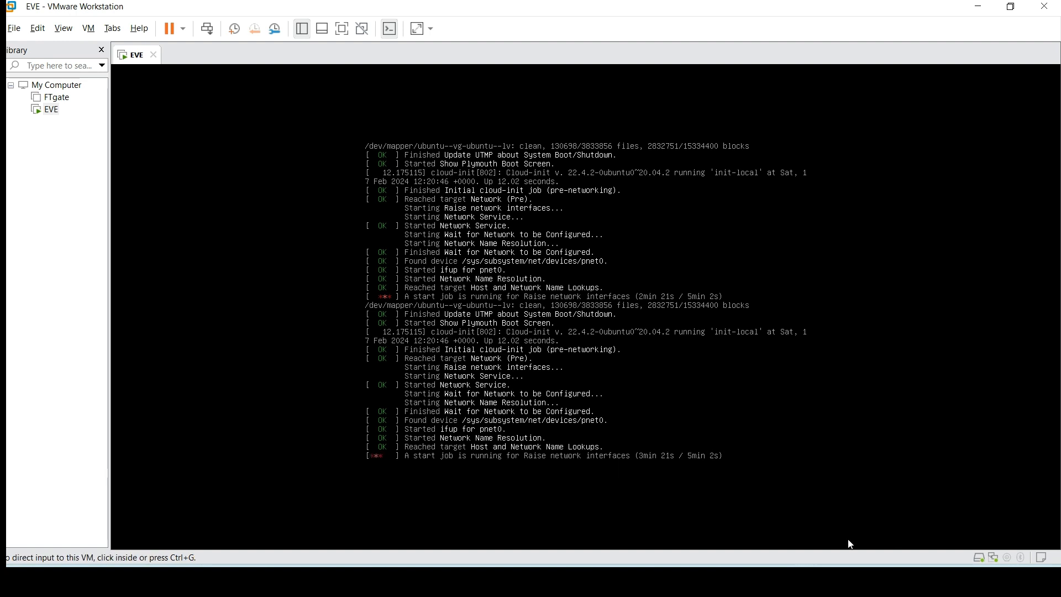
Switch the EVE VM's network adapter from Bridged to NAT.
{"action": "right_click", "coordinate": [994, 562]}
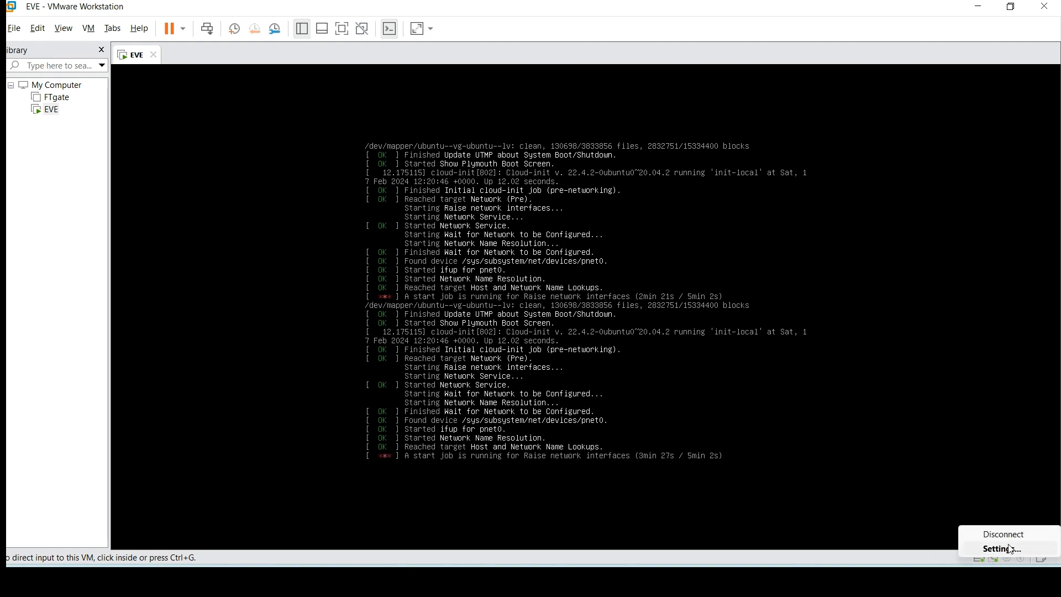
{"action": "left_click", "coordinate": [1011, 549]}
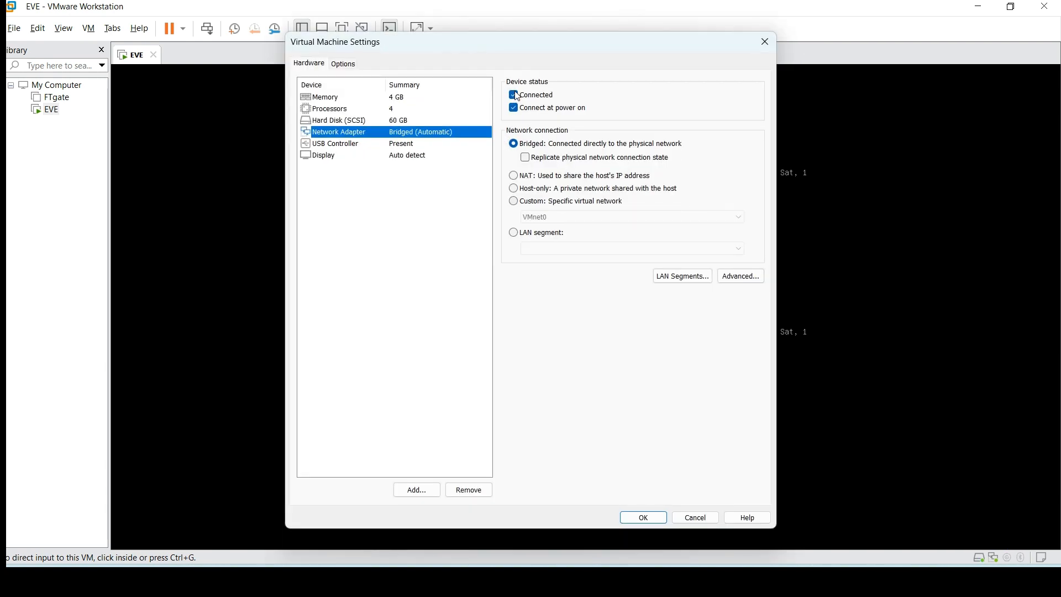
{"action": "left_click", "coordinate": [521, 175]}
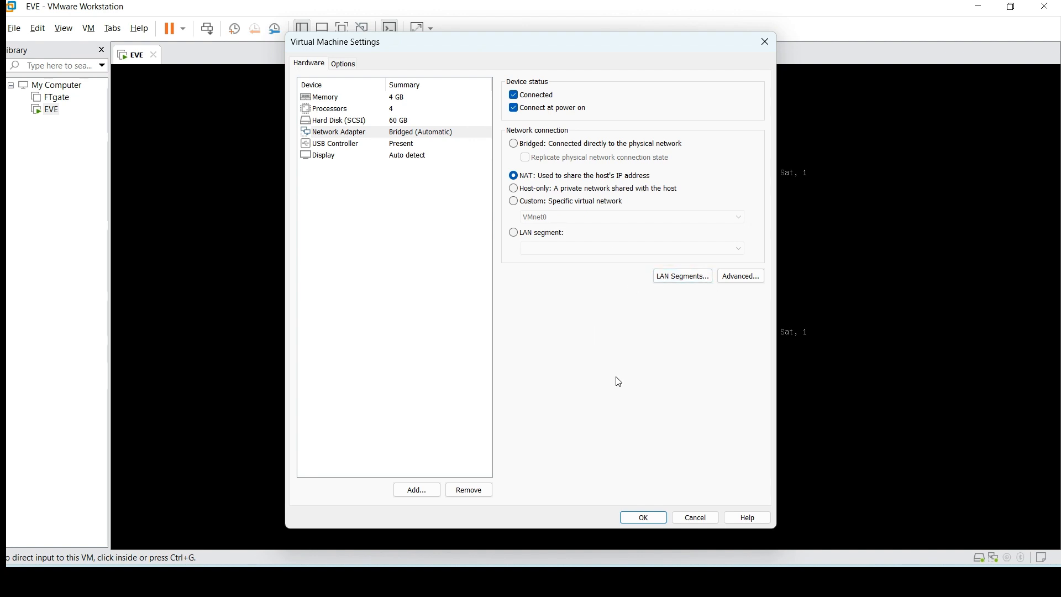
{"action": "left_click", "coordinate": [643, 516]}
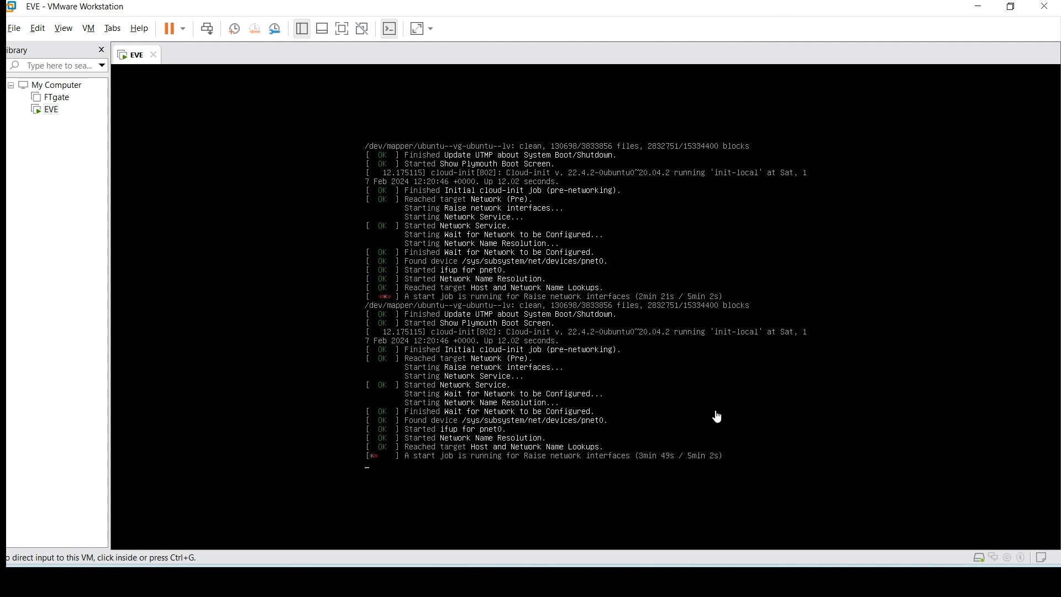
Log in as root at the EVE console, which now reports IP 192.168.58.129.
{"action": "left_click", "coordinate": [995, 561]}
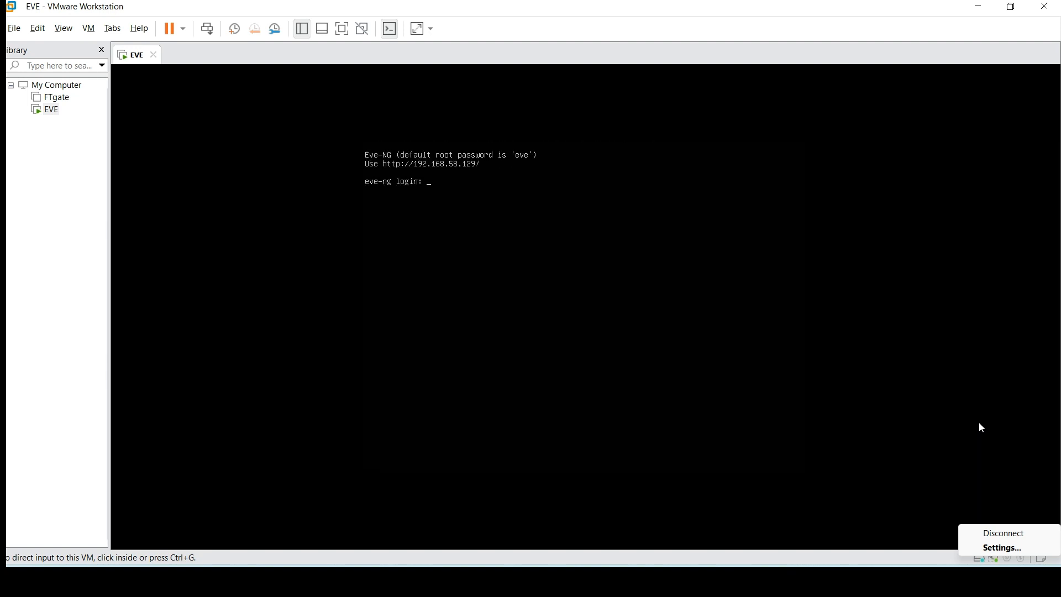
{"action": "left_click", "coordinate": [412, 169]}
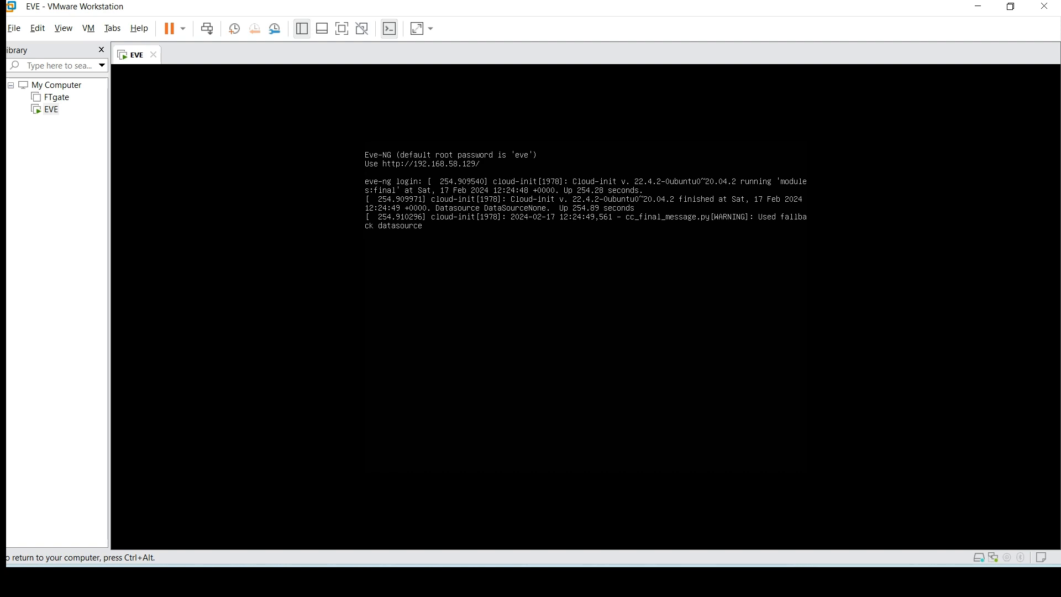
{"action": "key", "text": "Return"}
{"action": "type", "text": "e"}
{"action": "key", "text": "BackSpace"}
{"action": "type", "text": "root"}
{"action": "key", "text": "Return"}
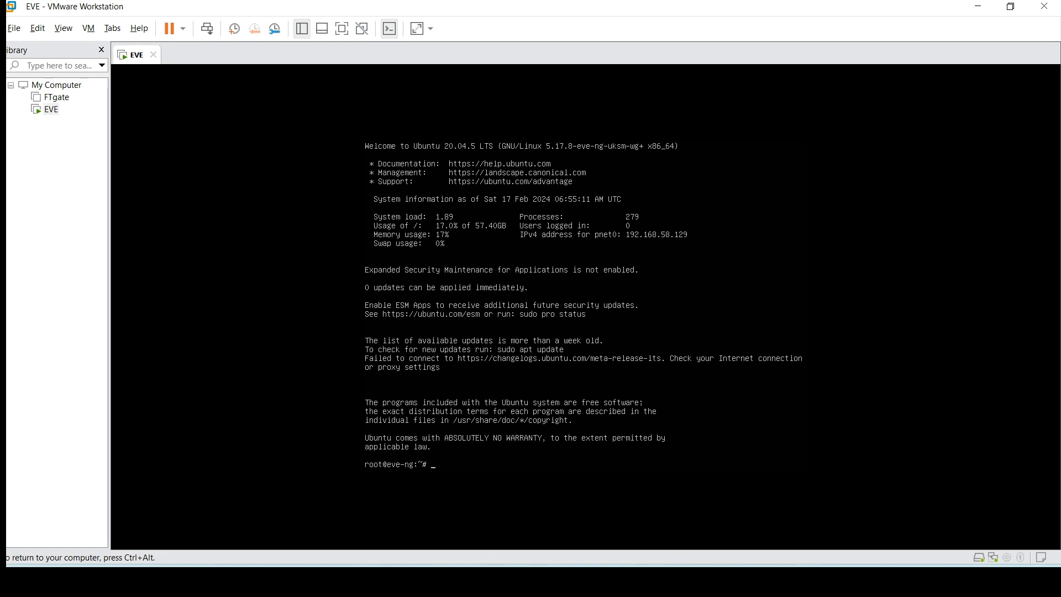
{"action": "key", "text": "ctrl+alt"}
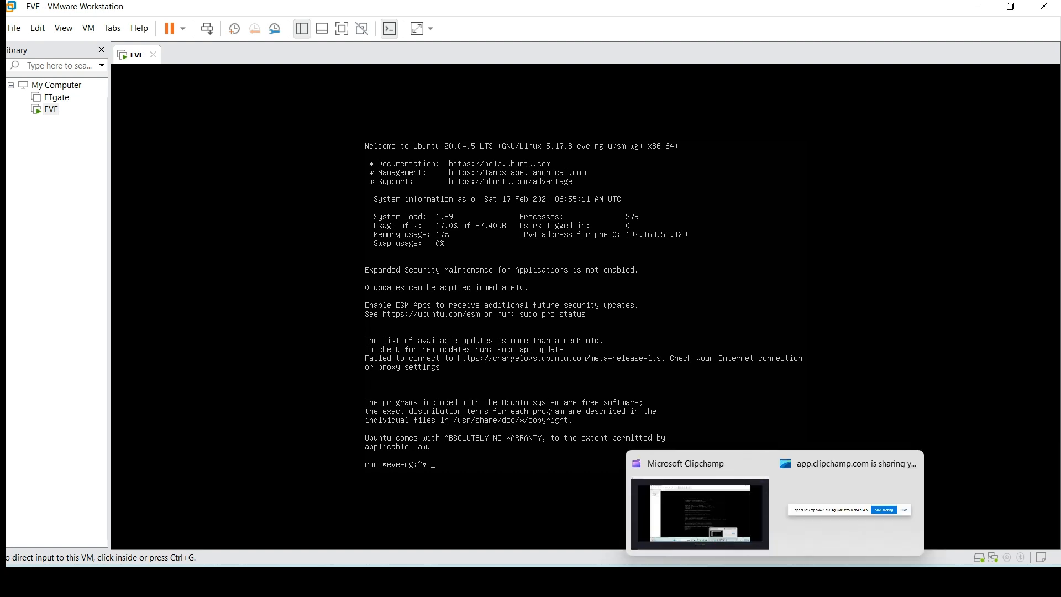
{"action": "mouse_move", "coordinate": [745, 583]}
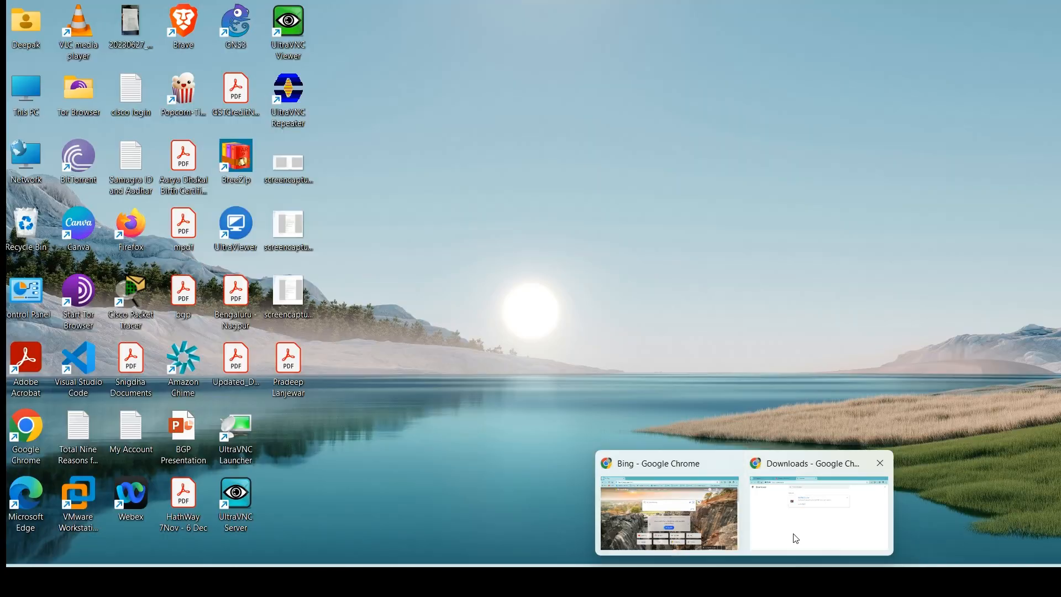
{"action": "left_click", "coordinate": [794, 536]}
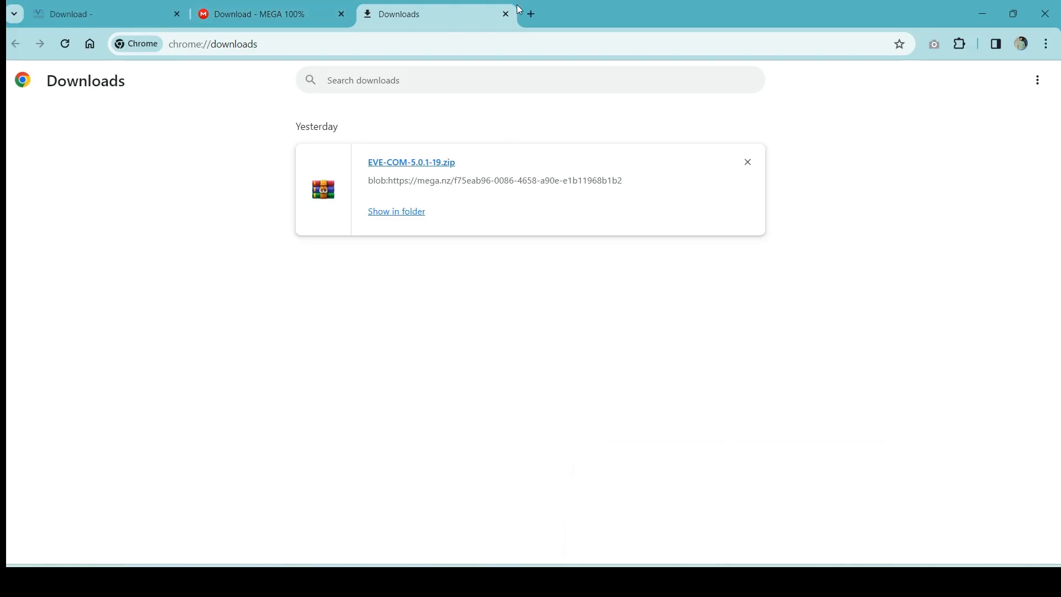
{"action": "left_click", "coordinate": [531, 14]}
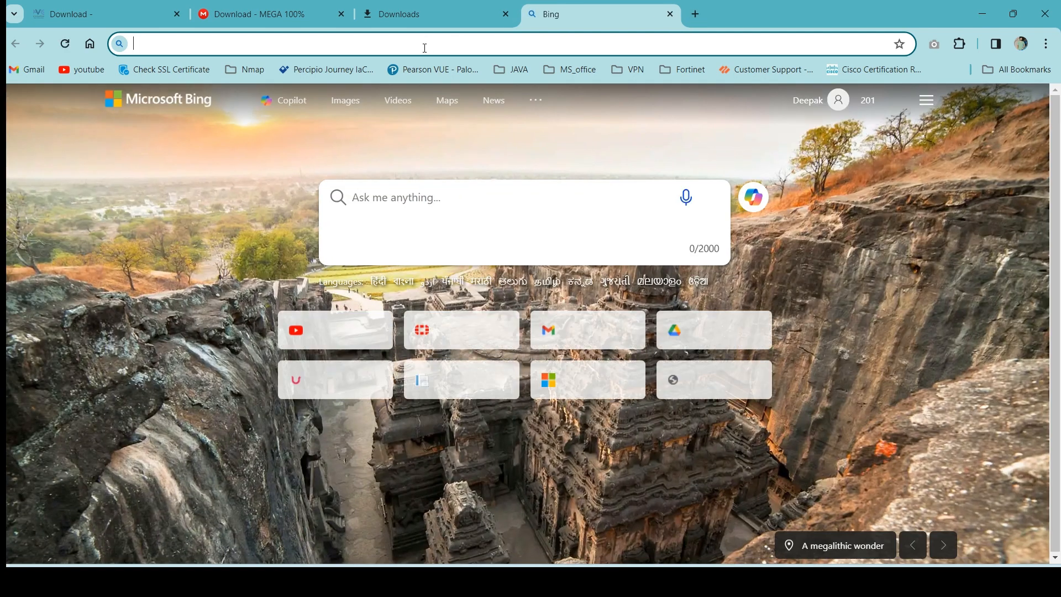
{"action": "type", "text": "h"}
{"action": "key", "text": "shift+Right"}
{"action": "key", "text": "shift+Right"}
{"action": "key", "text": "shift+Right"}
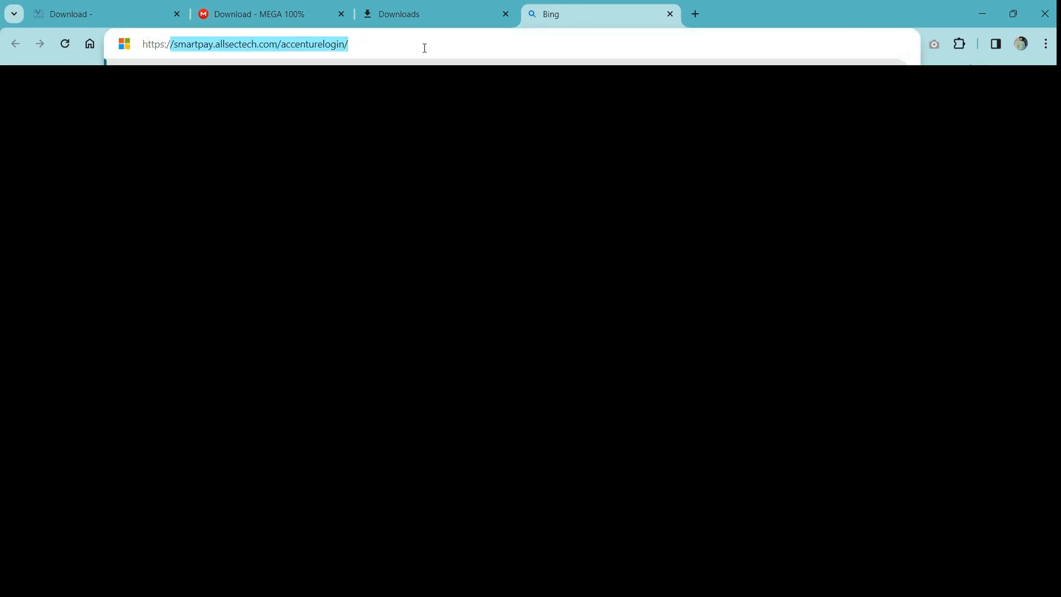
{"action": "key", "text": "BackSpace"}
{"action": "key", "text": "BackSpace"}
{"action": "key", "text": "BackSpace"}
{"action": "key", "text": "BackSpace"}
{"action": "key", "text": "BackSpace"}
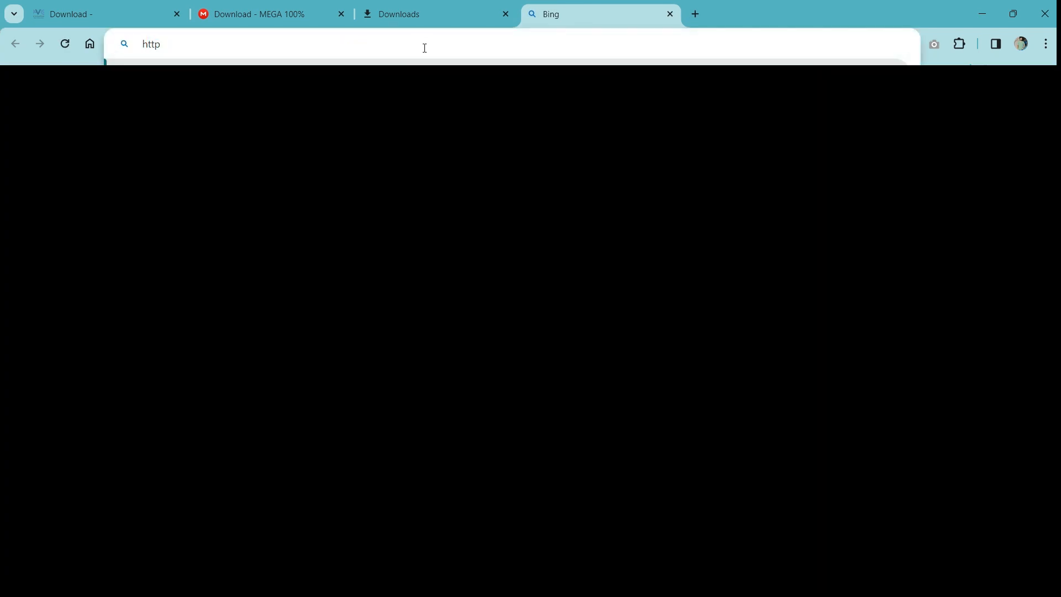
{"action": "type", "text": "://"}
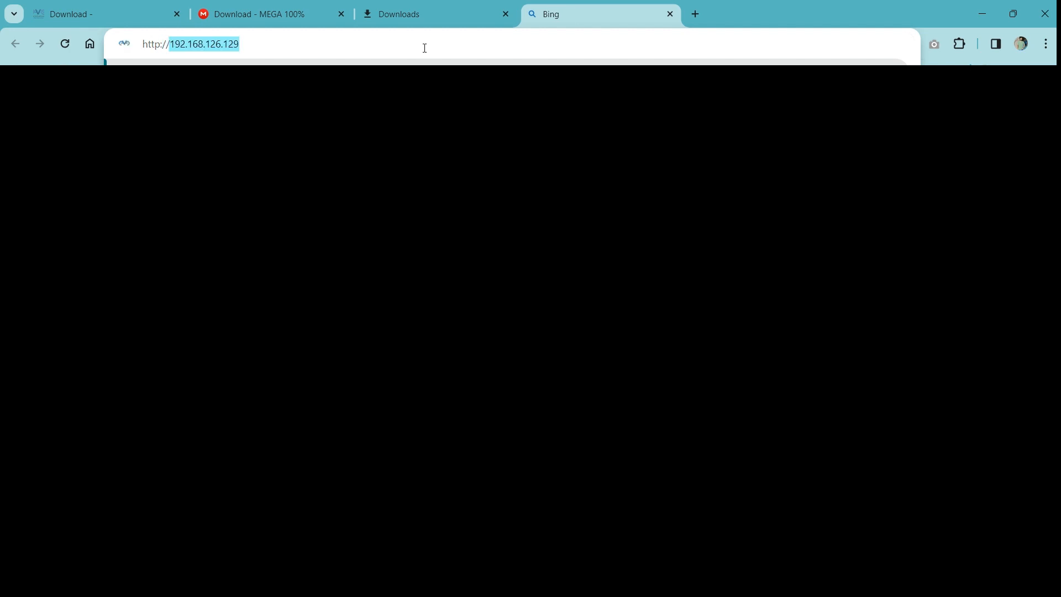
{"action": "type", "text": "192.168.25"}
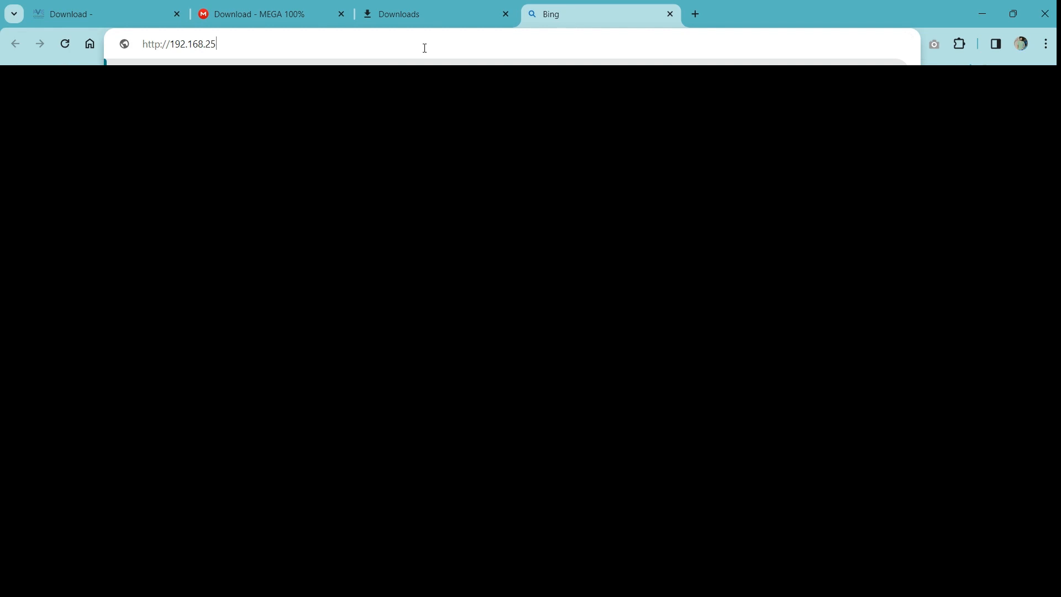
{"action": "type", "text": "."}
{"action": "key", "text": "BackSpace"}
{"action": "key", "text": "BackSpace"}
{"action": "key", "text": "BackSpace"}
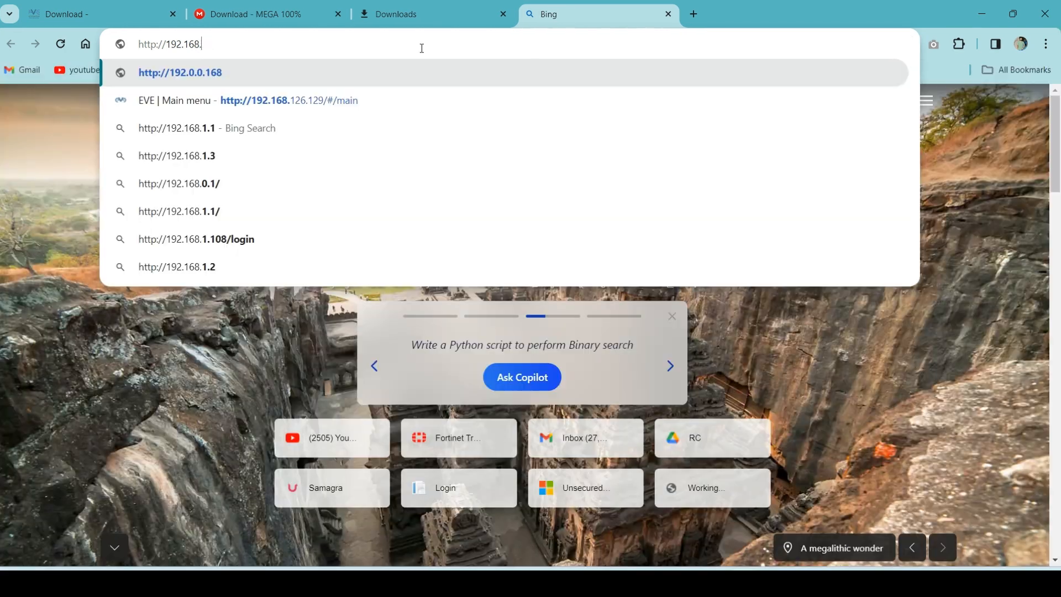
{"action": "type", "text": "58.129"}
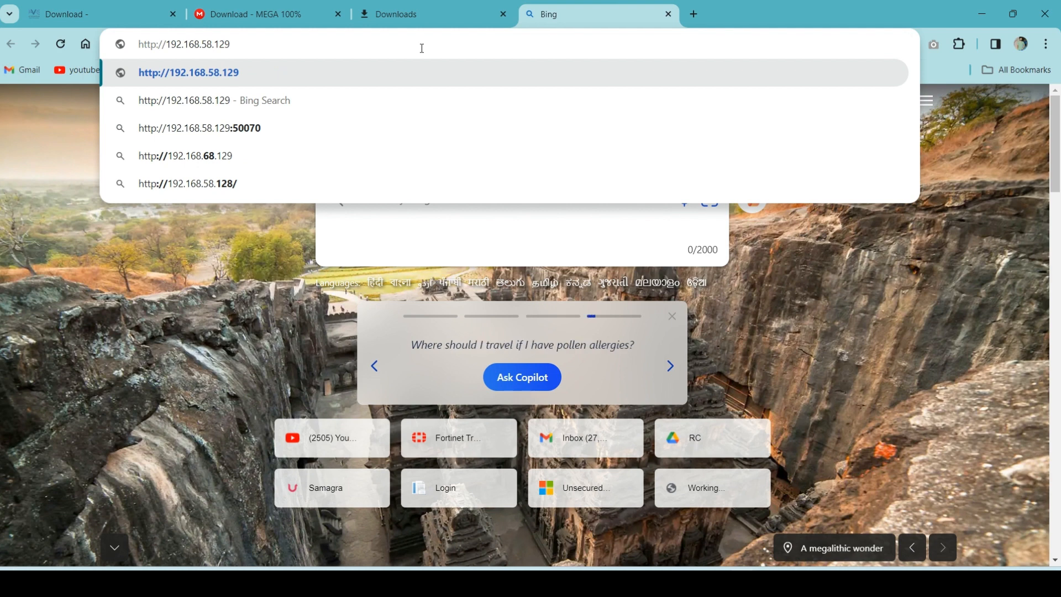
{"action": "key", "text": "Return"}
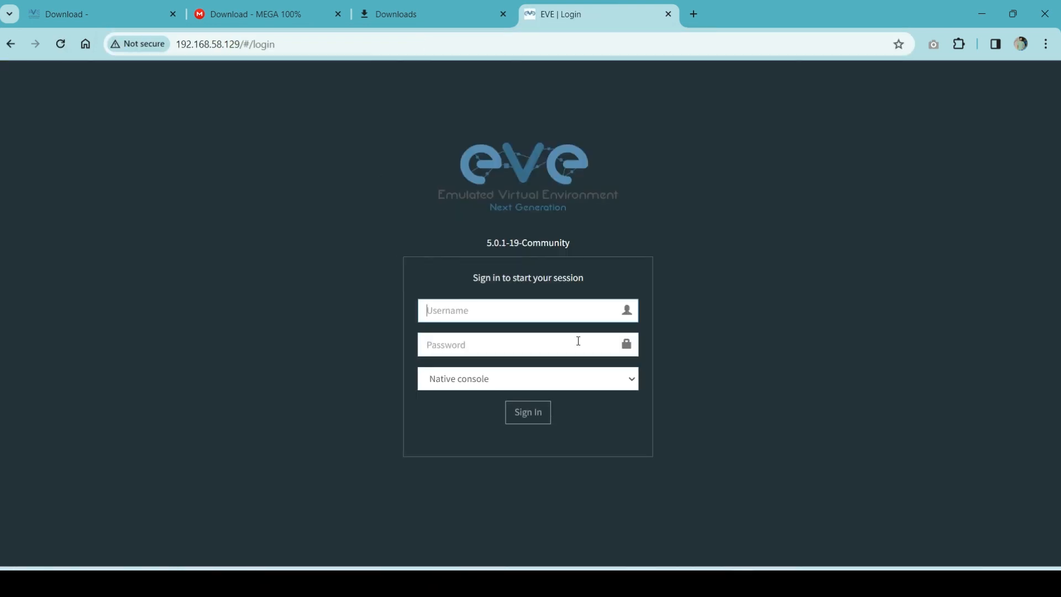
Try signing in to EVE-NG with username root and the password.
{"action": "type", "text": "root"}
{"action": "key", "text": "Tab"}
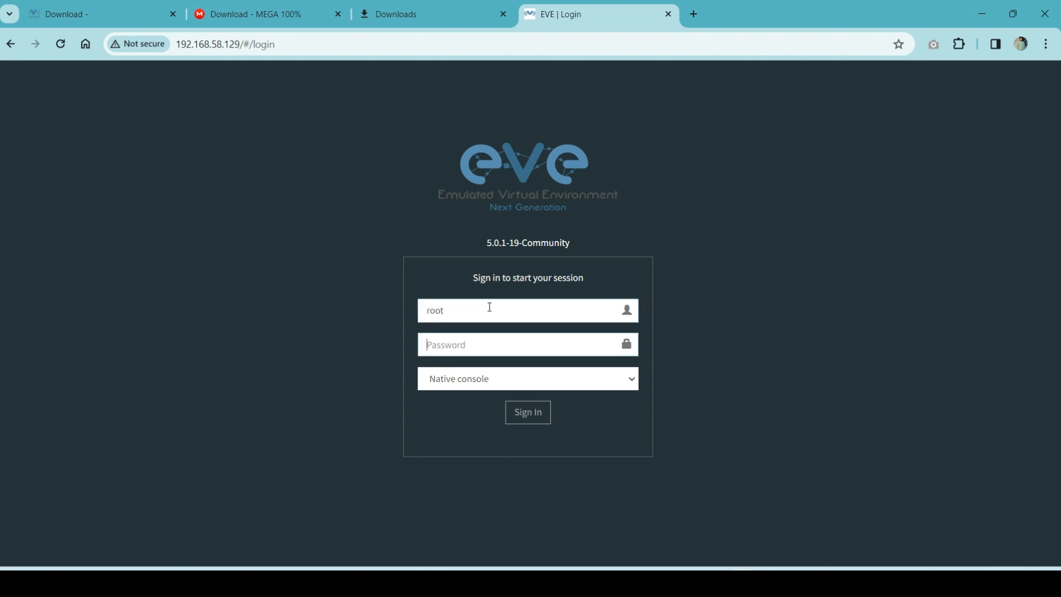
{"action": "type", "text": "eve"}
{"action": "left_click", "coordinate": [519, 415]}
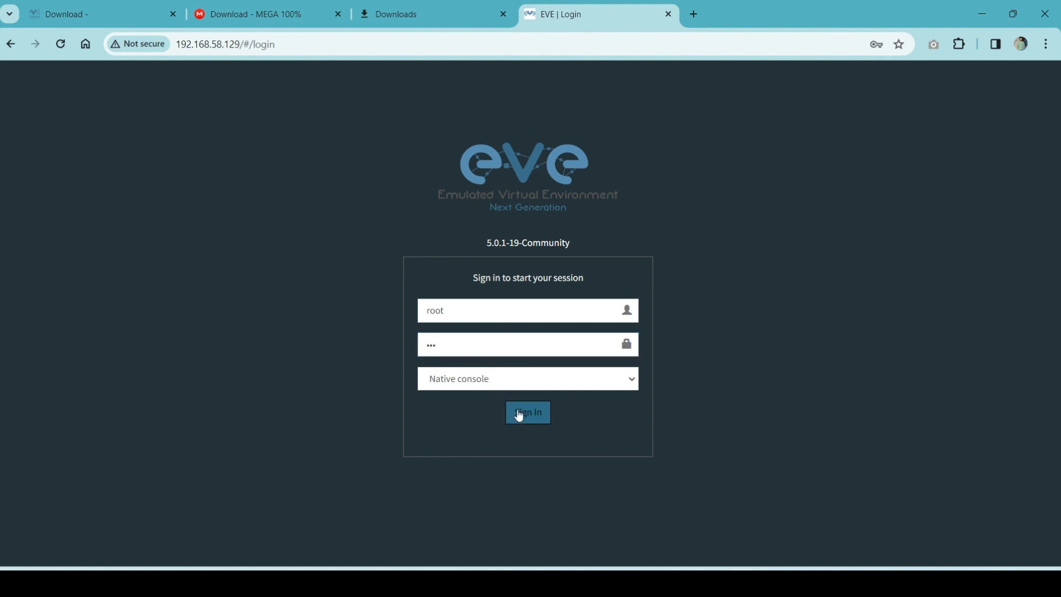
Sign in to EVE-NG with username admin and the password.
{"action": "left_click", "coordinate": [482, 312]}
{"action": "key", "text": "BackSpace"}
{"action": "key", "text": "BackSpace"}
{"action": "key", "text": "BackSpace"}
{"action": "type", "text": "admin"}
{"action": "key", "text": "Tab"}
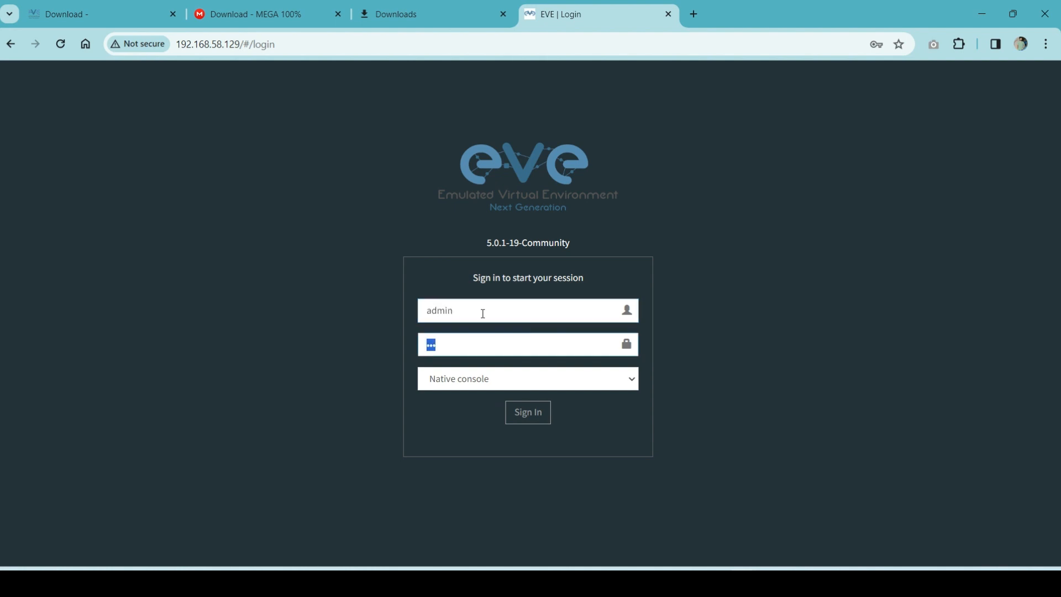
{"action": "type", "text": "eve"}
{"action": "key", "text": "Return"}
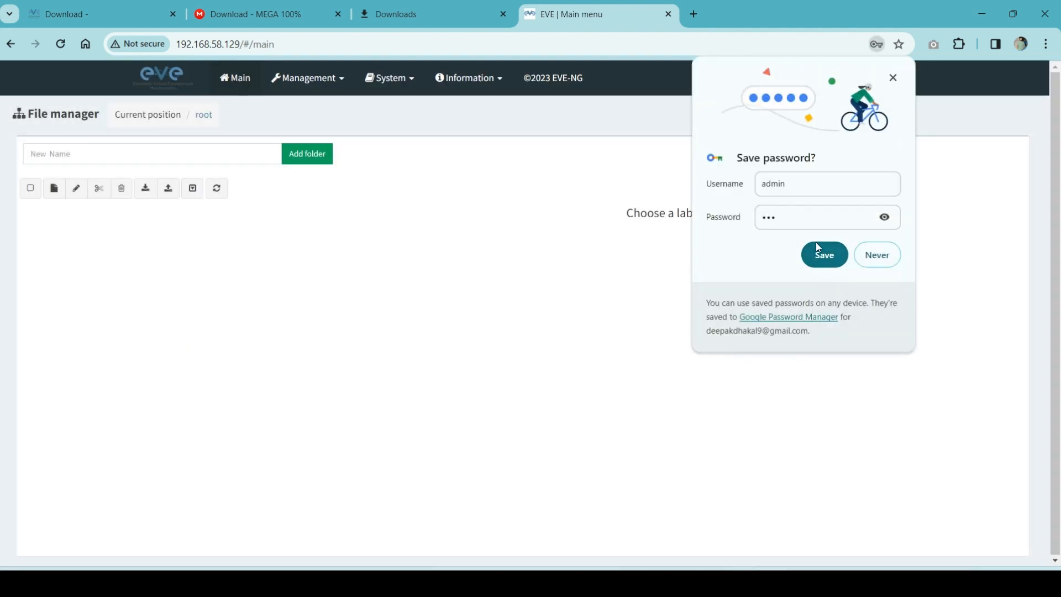
Let Chrome save the EVE-NG login password.
{"action": "left_click", "coordinate": [818, 247]}
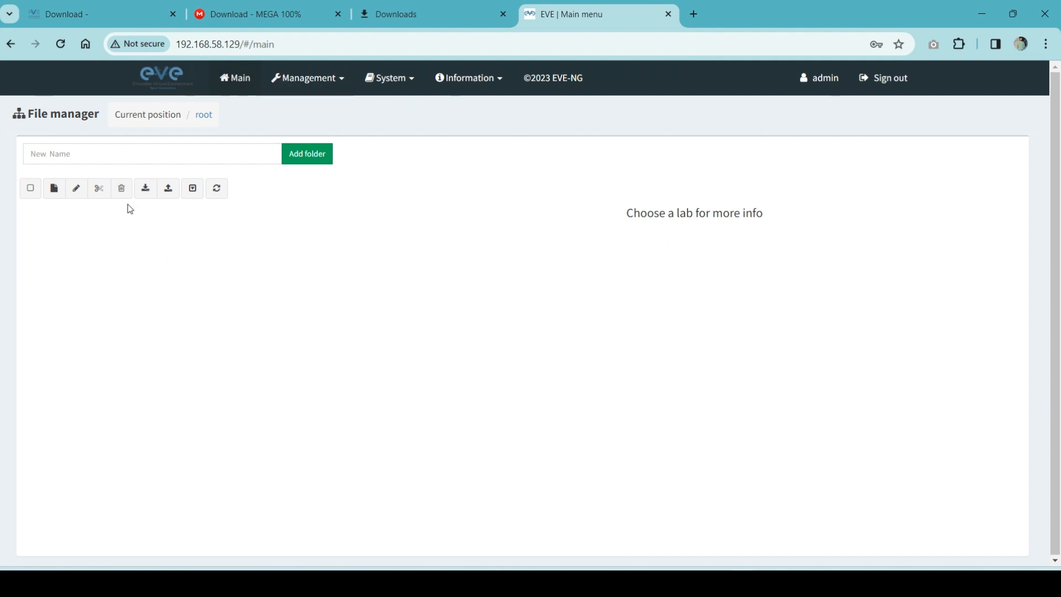
{"action": "right_click", "coordinate": [278, 264]}
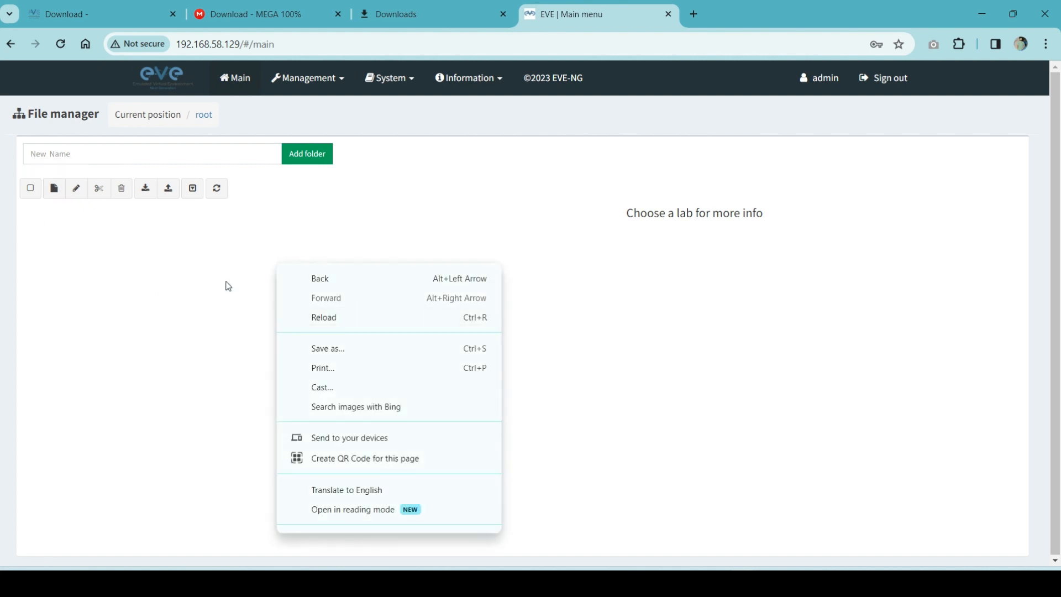
{"action": "left_click", "coordinate": [211, 288]}
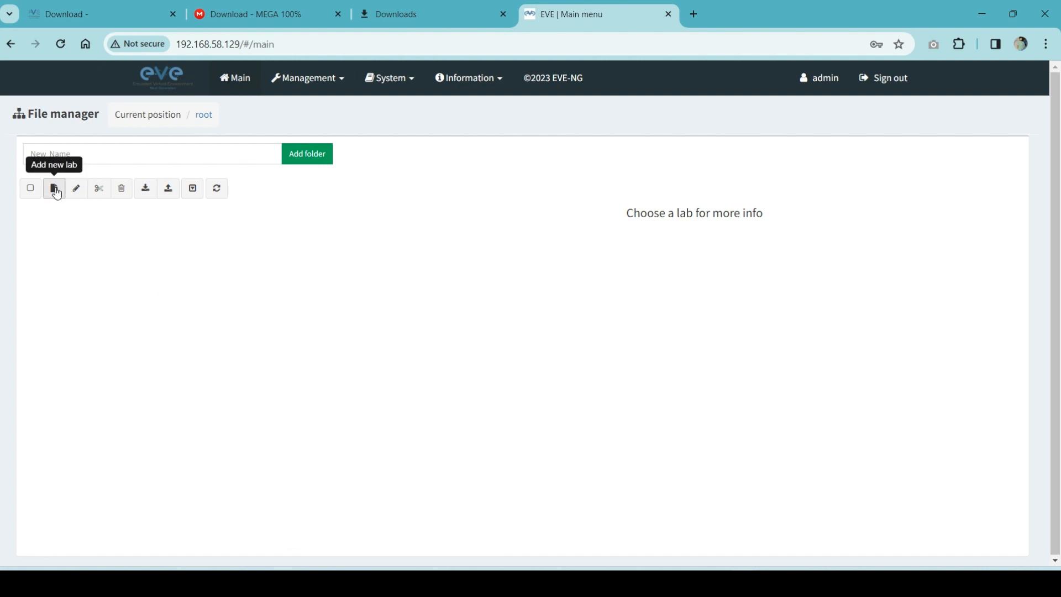
Create a new lab named Test from the File manager.
{"action": "left_click", "coordinate": [55, 190]}
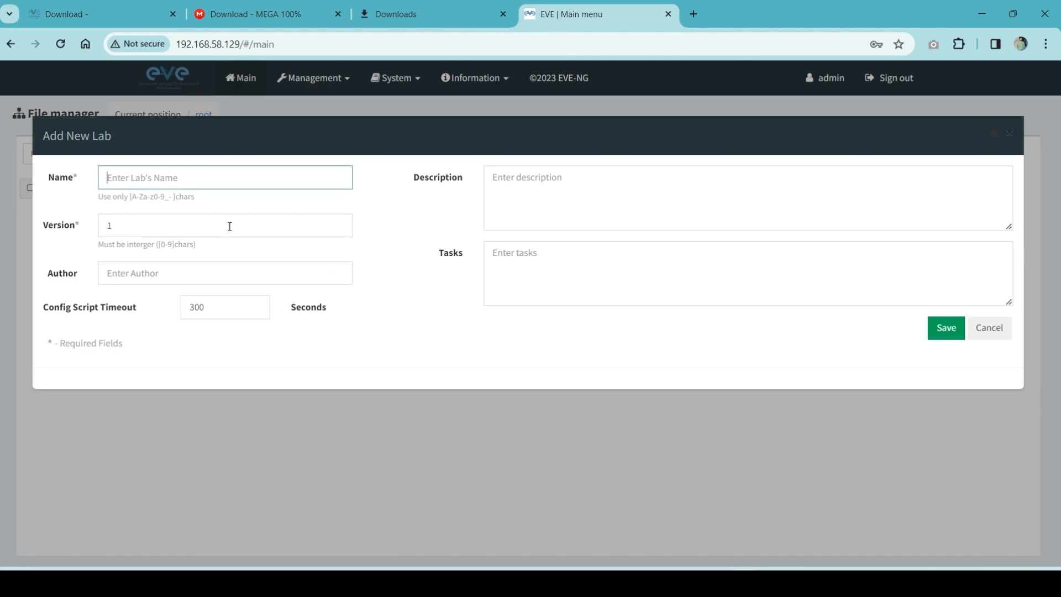
{"action": "type", "text": "Test"}
{"action": "left_click", "coordinate": [945, 334]}
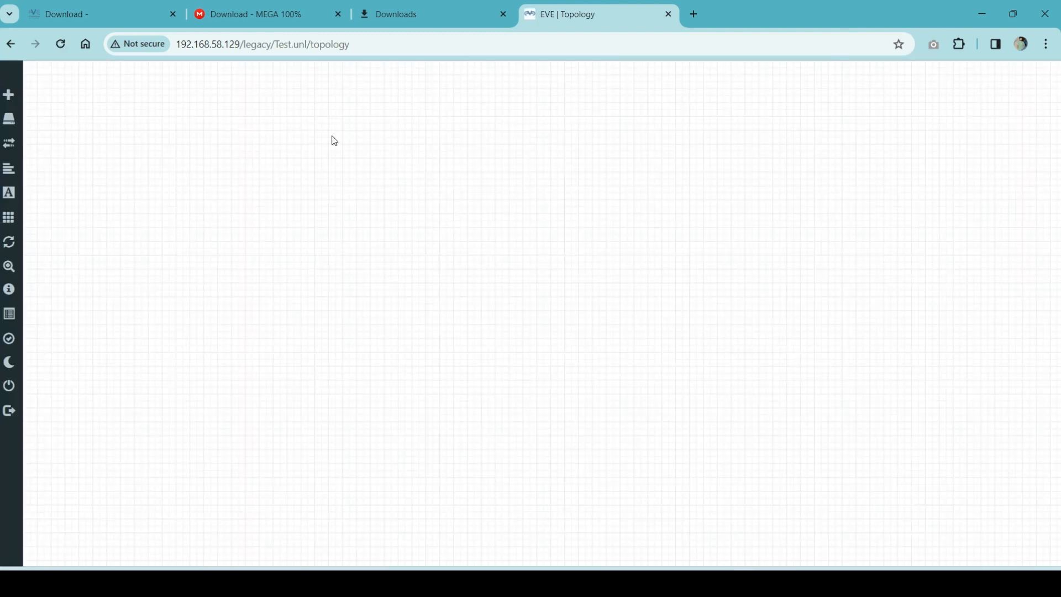
Look over the canvas add-object menu and the configured nodes list.
{"action": "right_click", "coordinate": [219, 172]}
{"action": "left_click", "coordinate": [161, 268]}
{"action": "mouse_move", "coordinate": [10, 364]}
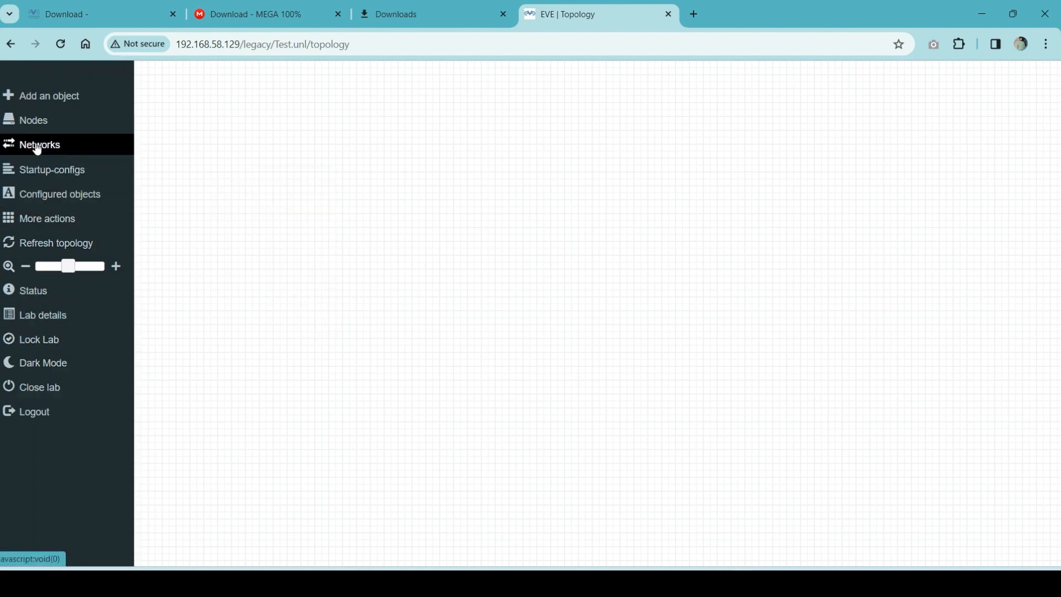
{"action": "left_click", "coordinate": [22, 127]}
{"action": "left_click", "coordinate": [371, 231]}
Add a Virtual PC (VPCS) node named VPC to the Test topology.
{"action": "right_click", "coordinate": [371, 233]}
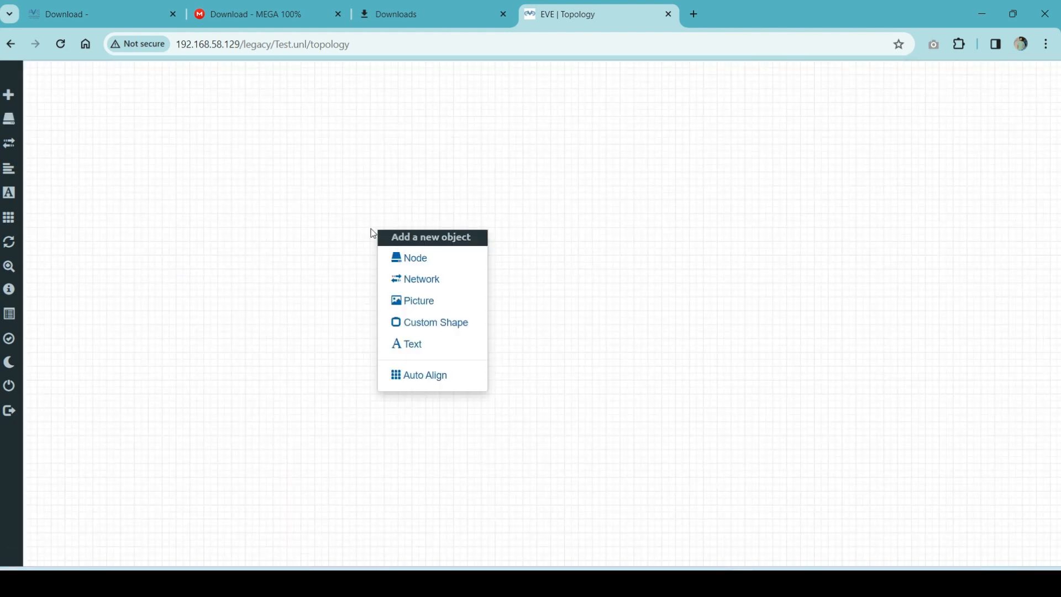
{"action": "left_click", "coordinate": [421, 268]}
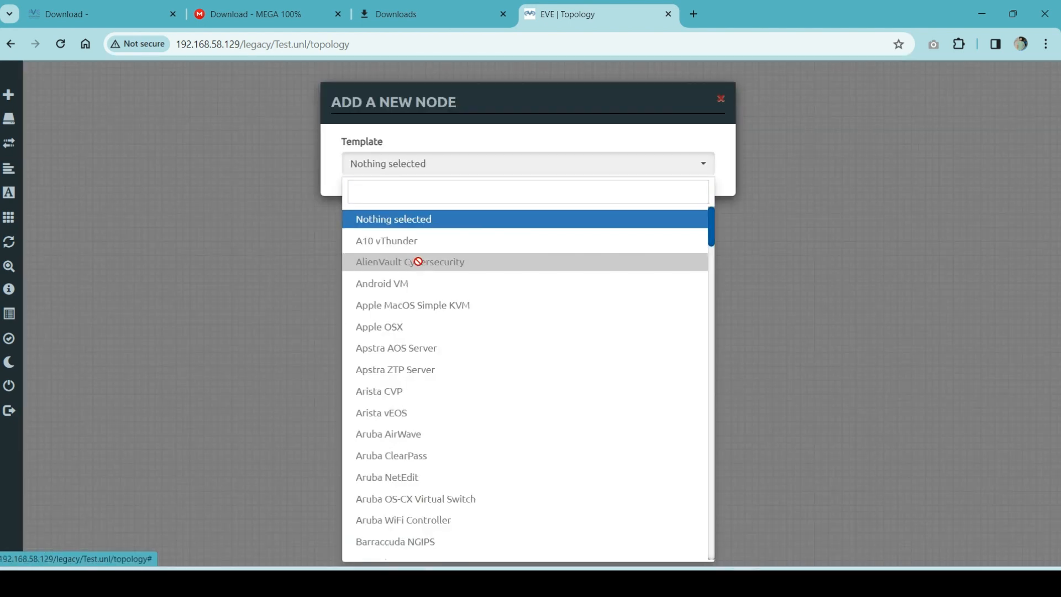
{"action": "scroll", "coordinate": [477, 360], "scroll_direction": "down", "scroll_amount": 20}
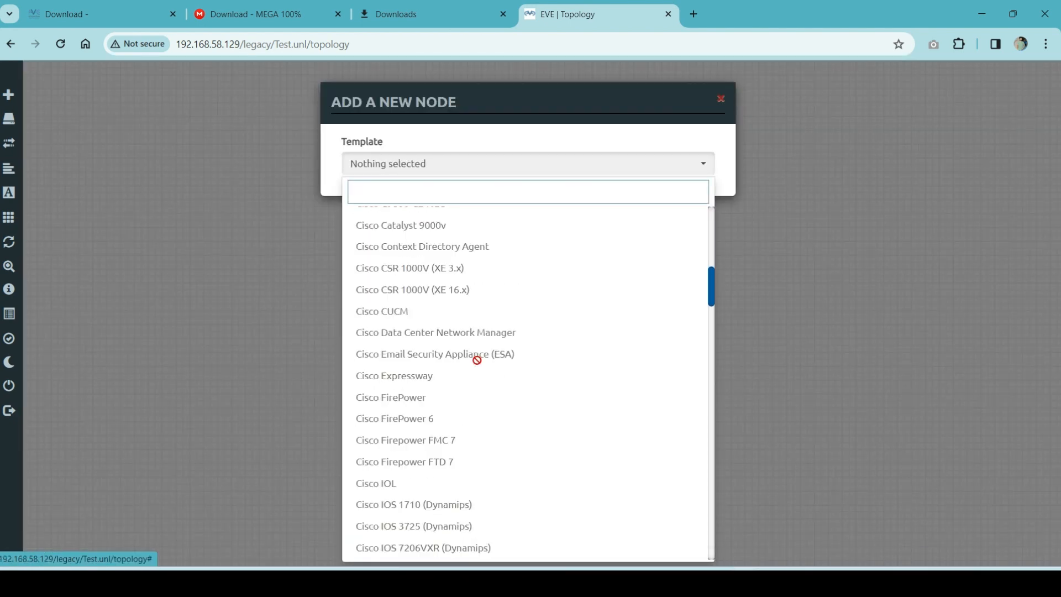
{"action": "scroll", "coordinate": [477, 360], "scroll_direction": "down", "scroll_amount": 20}
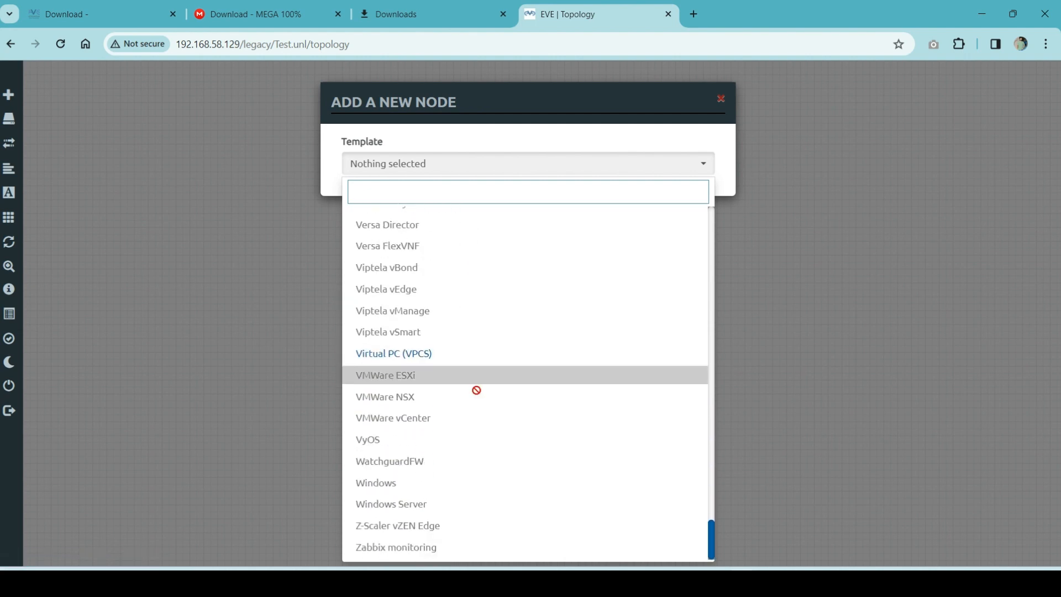
{"action": "left_click", "coordinate": [395, 364]}
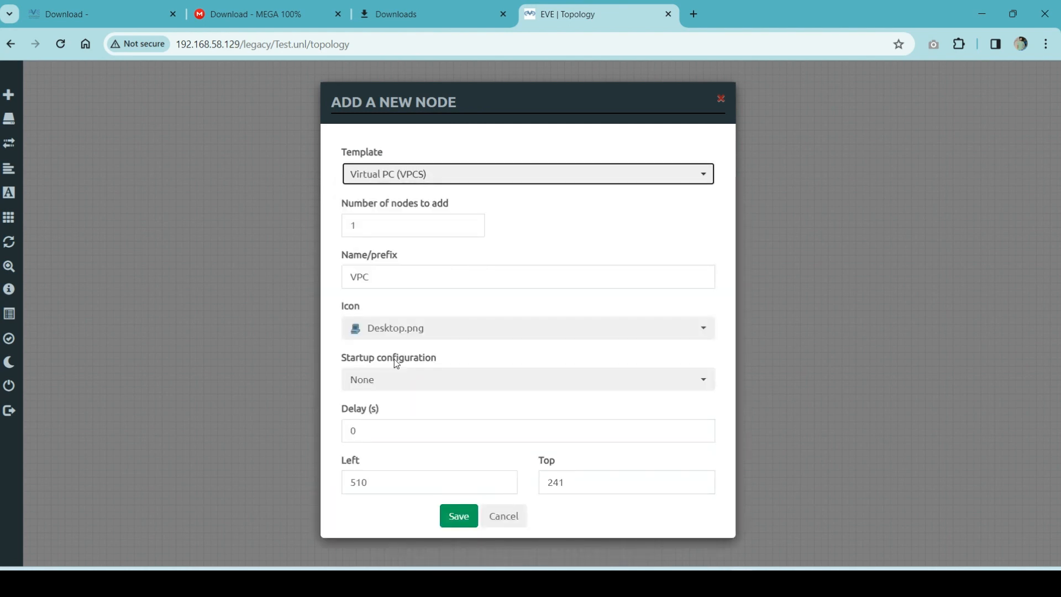
{"action": "left_click", "coordinate": [459, 518]}
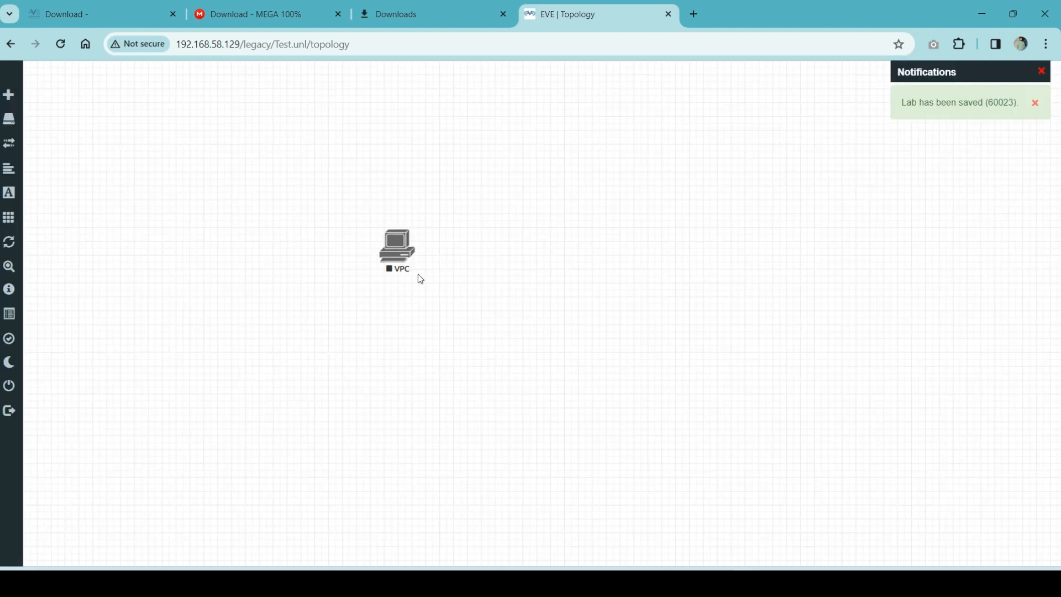
{"action": "left_click", "coordinate": [400, 252]}
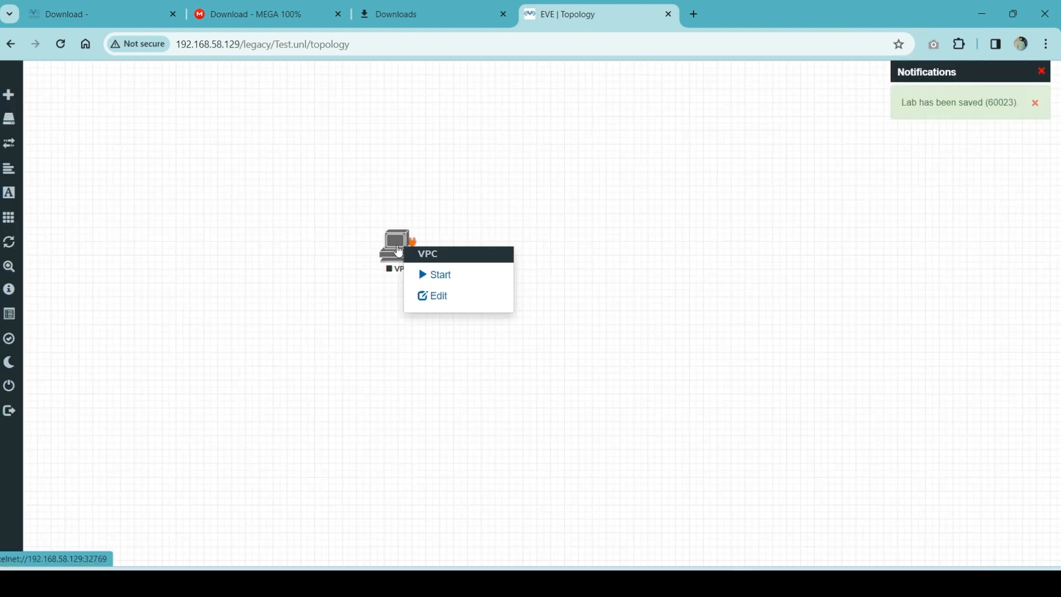
Start the VPC node and open its console in the terminal client.
{"action": "left_click", "coordinate": [440, 276]}
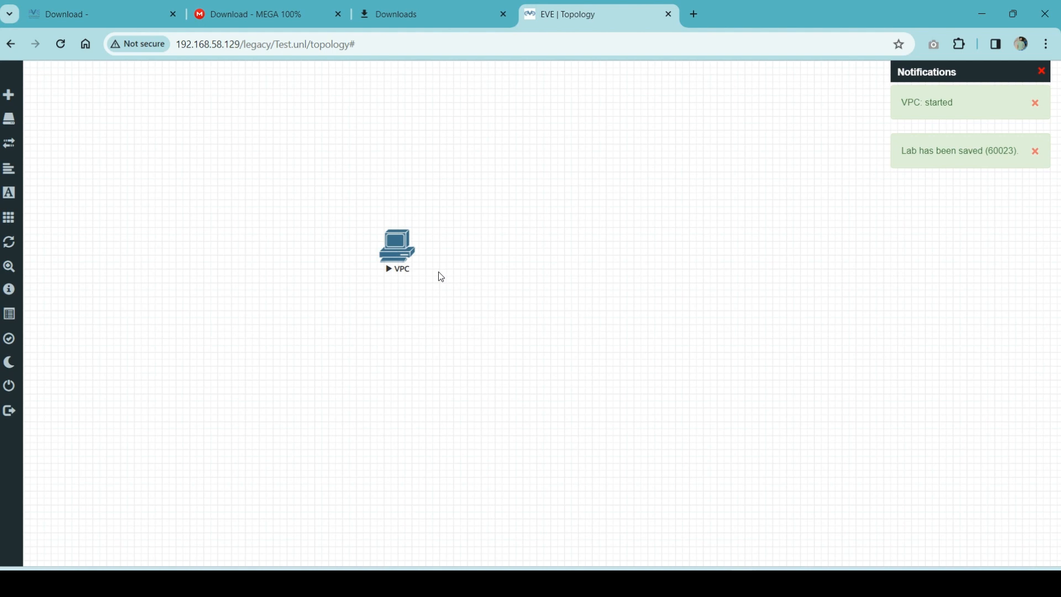
{"action": "left_click", "coordinate": [399, 267]}
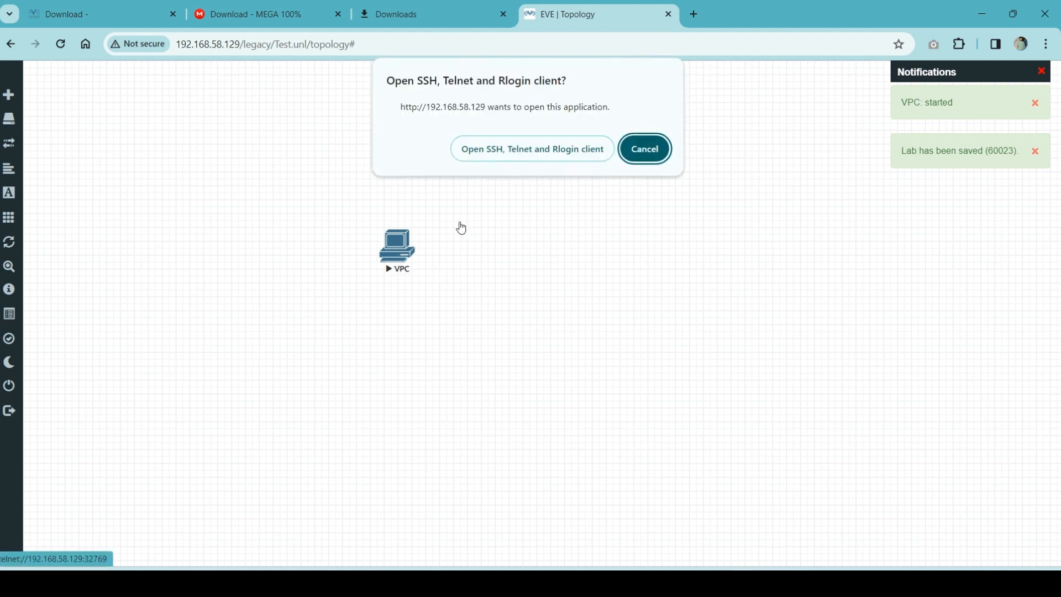
{"action": "left_click", "coordinate": [474, 156]}
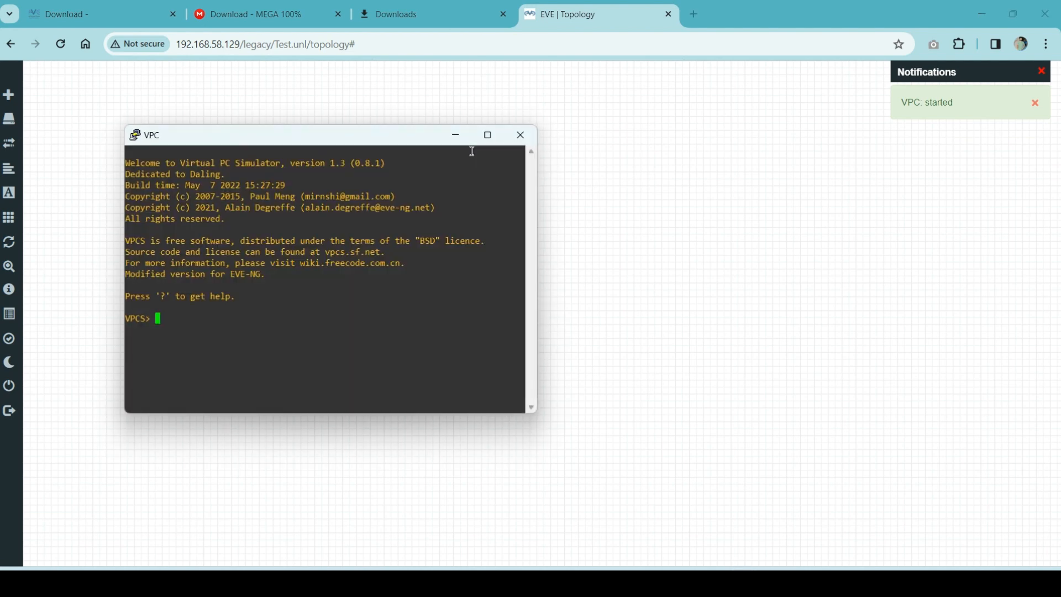
Check the VPC's IP with show ip (0.0.0.0/0), then start entering ip 192.168.1.1 255.255.255.0 192.168.1.10.
{"action": "left_click_drag", "start_coordinate": [349, 142], "coordinate": [721, 161]}
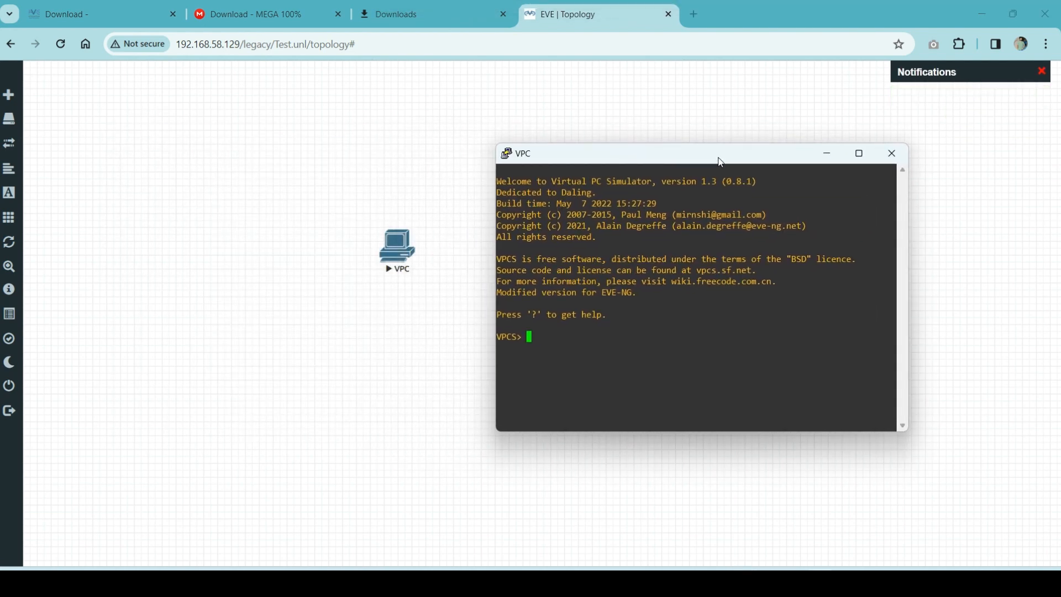
{"action": "type", "text": "show"}
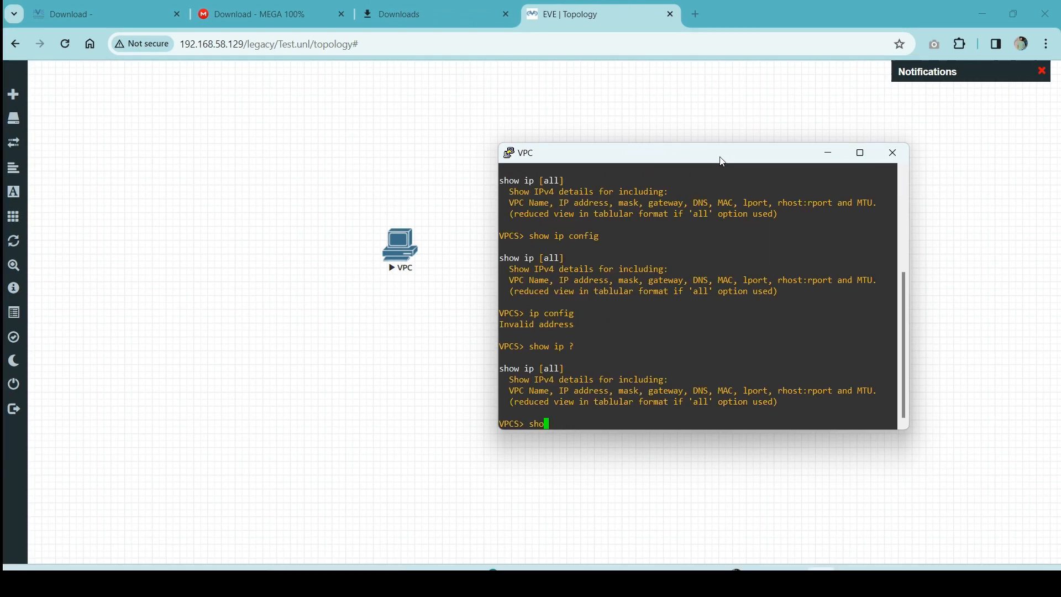
{"action": "type", "text": "w ip"}
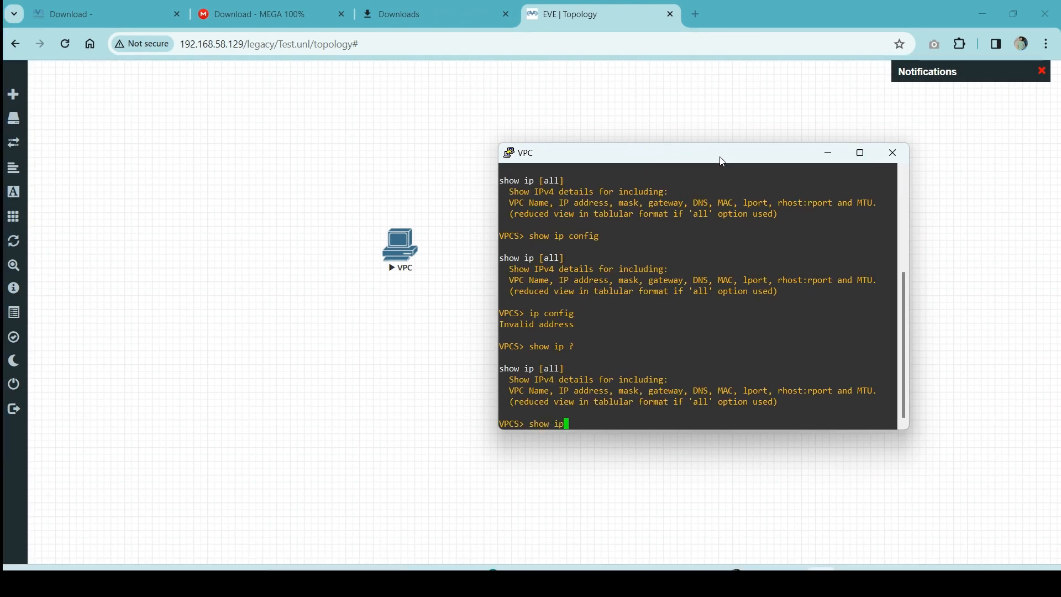
{"action": "key", "text": "Return"}
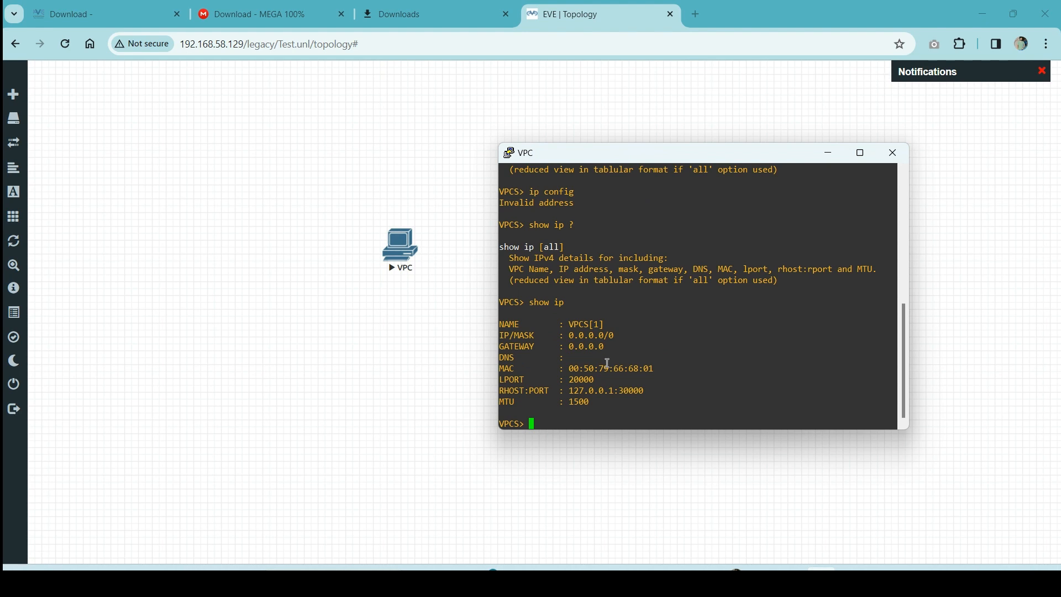
{"action": "type", "text": "ip ?192.168.1.1 "}
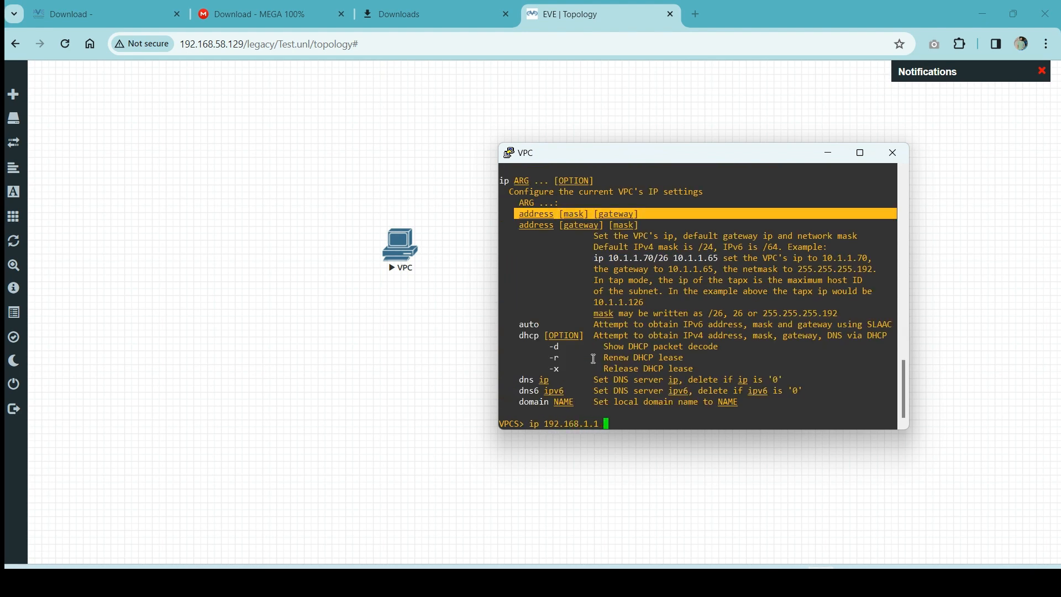
{"action": "type", "text": "255.255.255.0 192.168.1.10"}
Apply IP 192.168.1.1 with mask 255.255.255.0 and gateway 192.168.1.10 to the VPC.
{"action": "key", "text": "Return"}
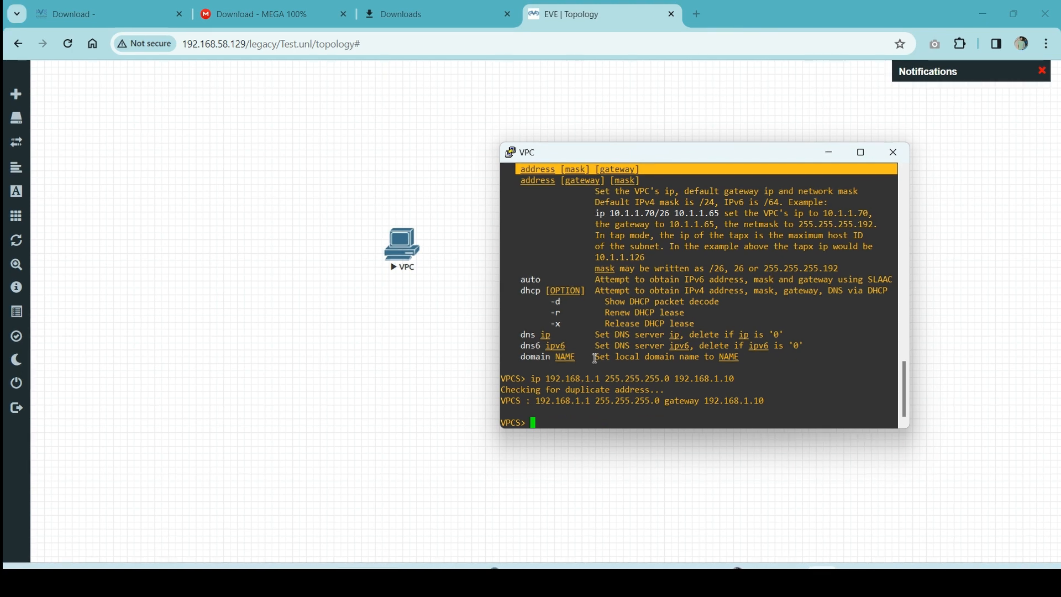
{"action": "type", "text": "show ip address"}
{"action": "key", "text": "Return"}
Run show ip and highlight the 192.168.1.1/24 IP/MASK line in the output.
{"action": "type", "text": "show ip"}
{"action": "key", "text": "Return"}
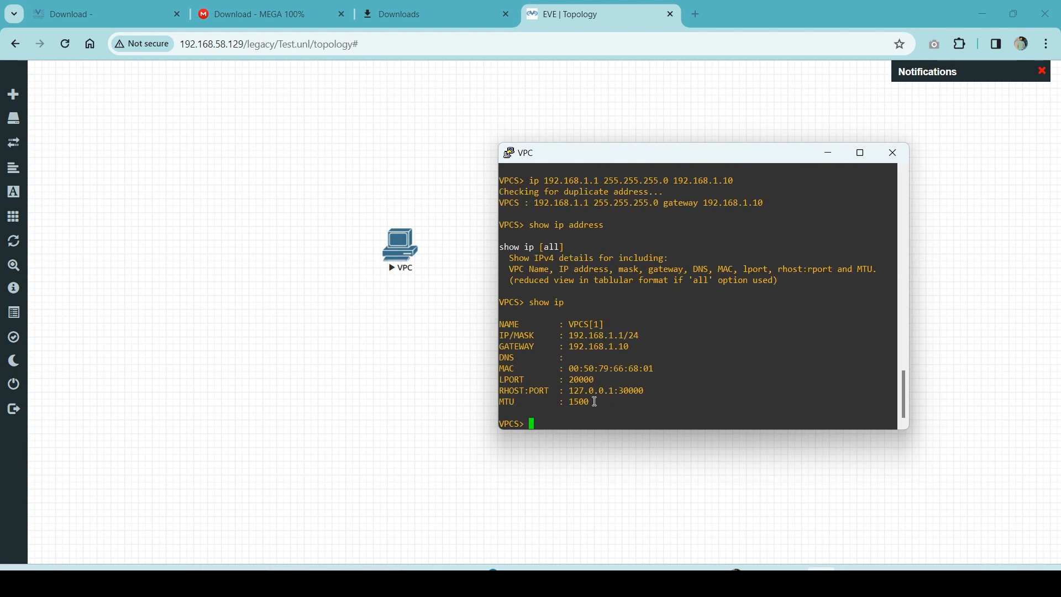
{"action": "left_click_drag", "start_coordinate": [583, 403], "coordinate": [497, 304]}
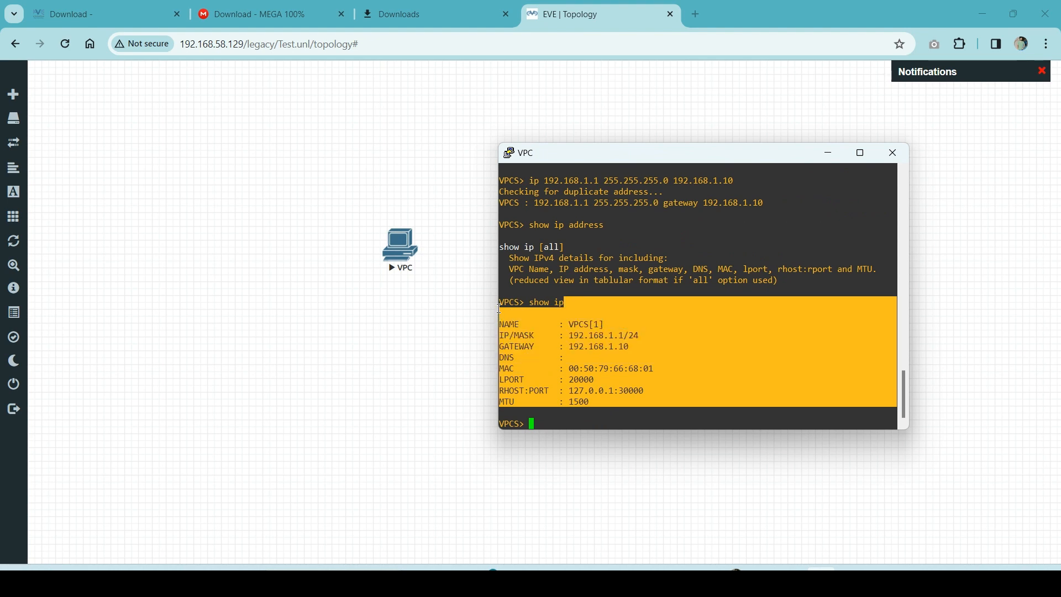
{"action": "left_click_drag", "start_coordinate": [641, 337], "coordinate": [572, 333]}
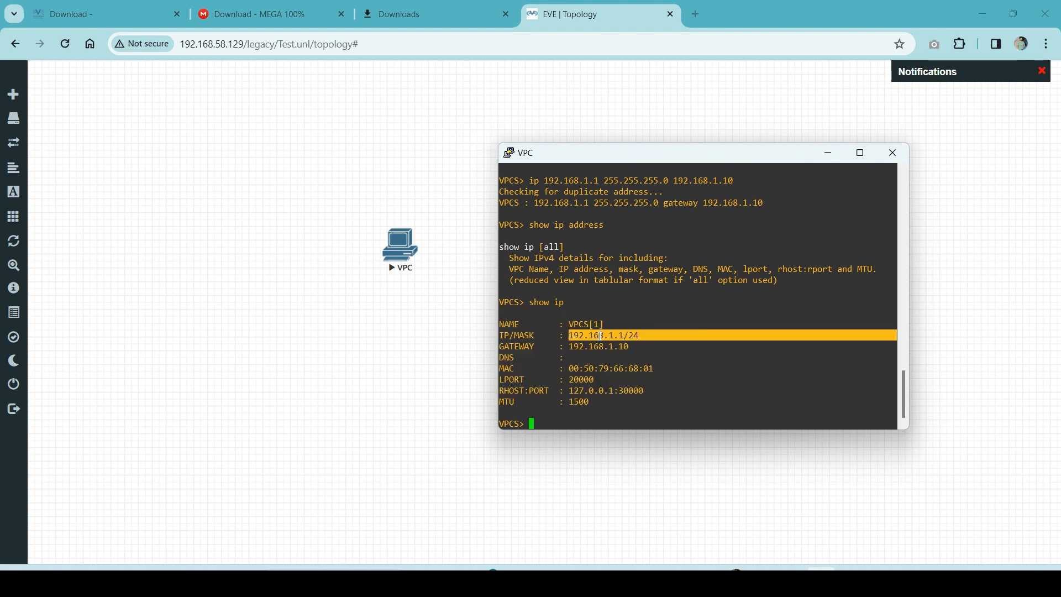